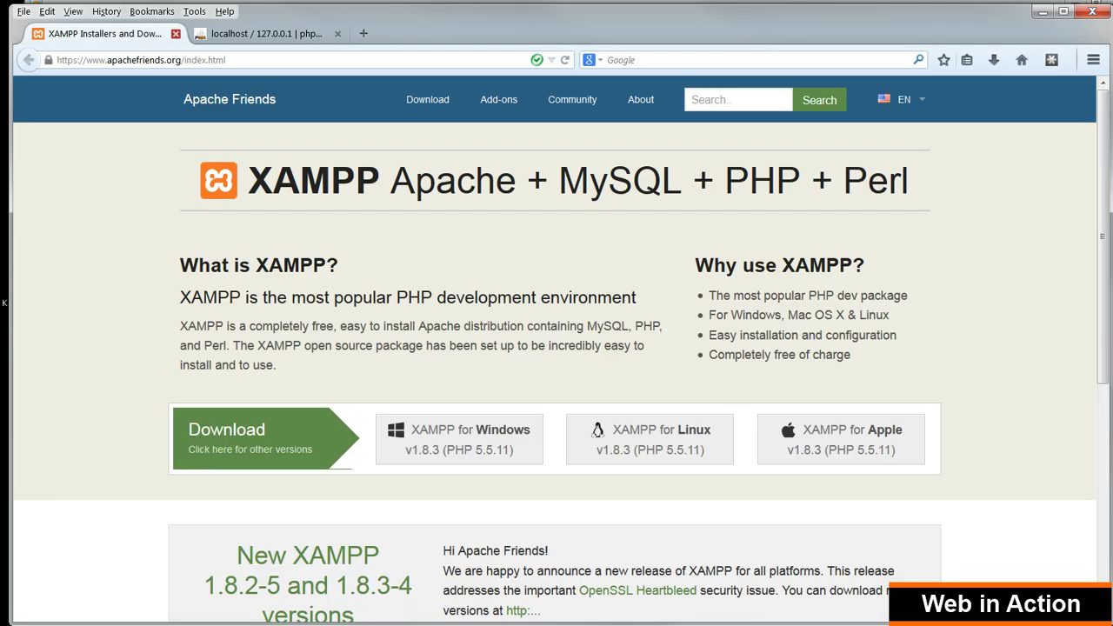
Close the XAMPP tab, reload phpMyAdmin and open the user accounts overview
click(175, 33)
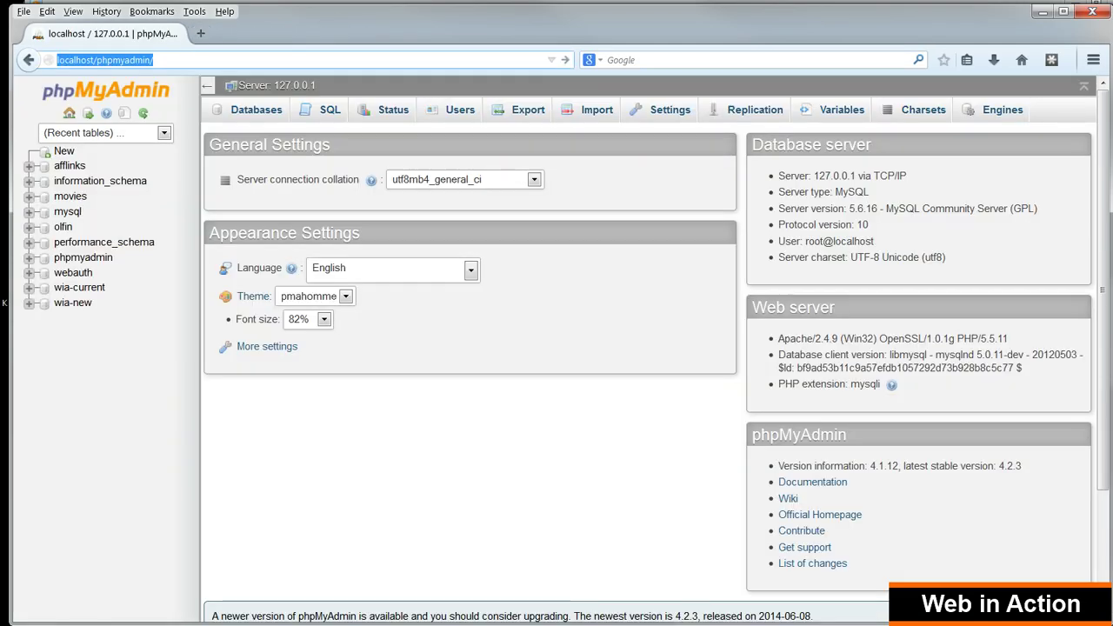
click(154, 60)
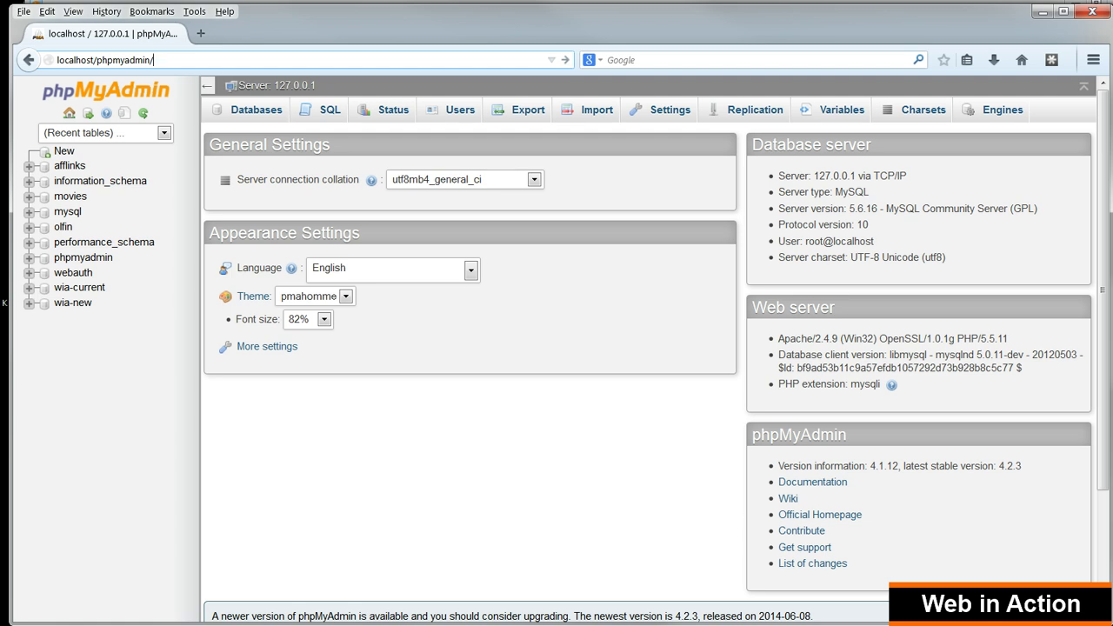
key(Return)
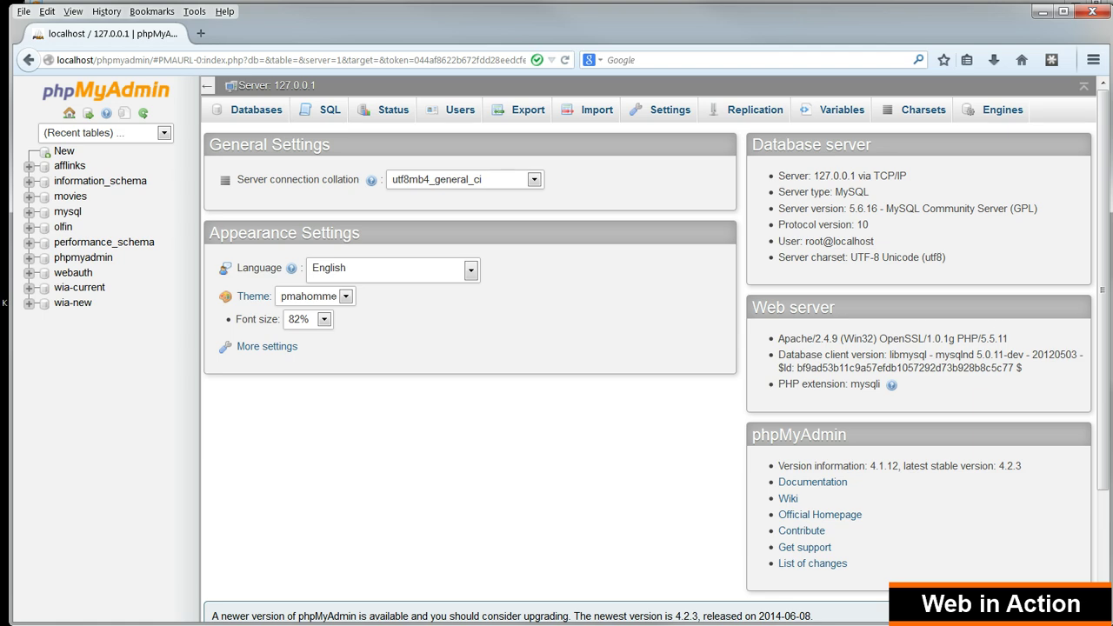
click(452, 110)
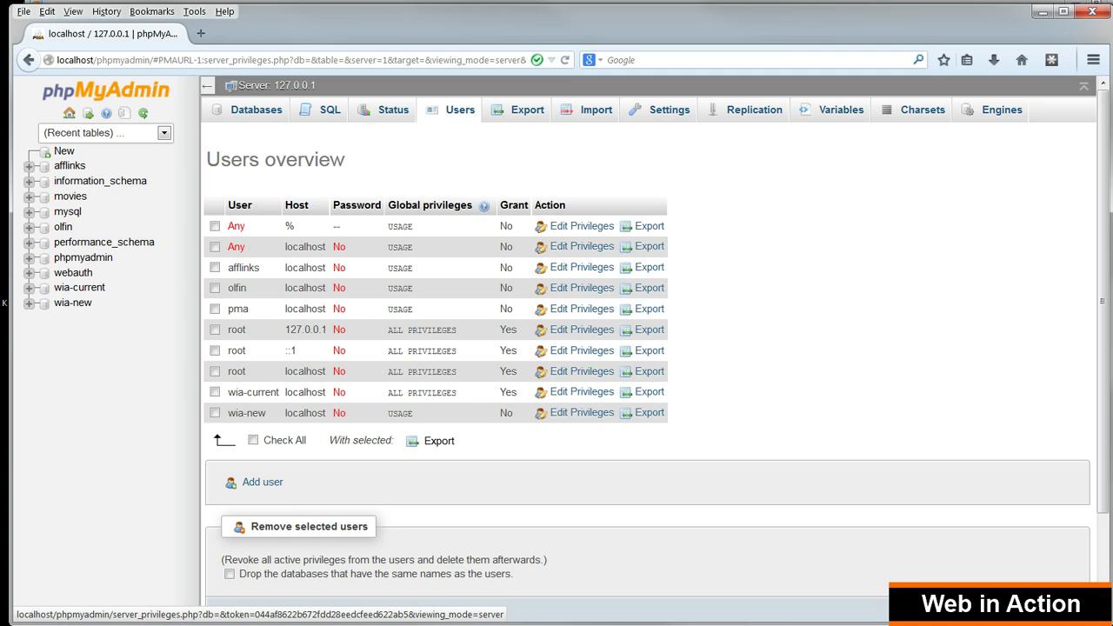
Start a new user named onlinelearning, restricted to Local host with no password
click(263, 481)
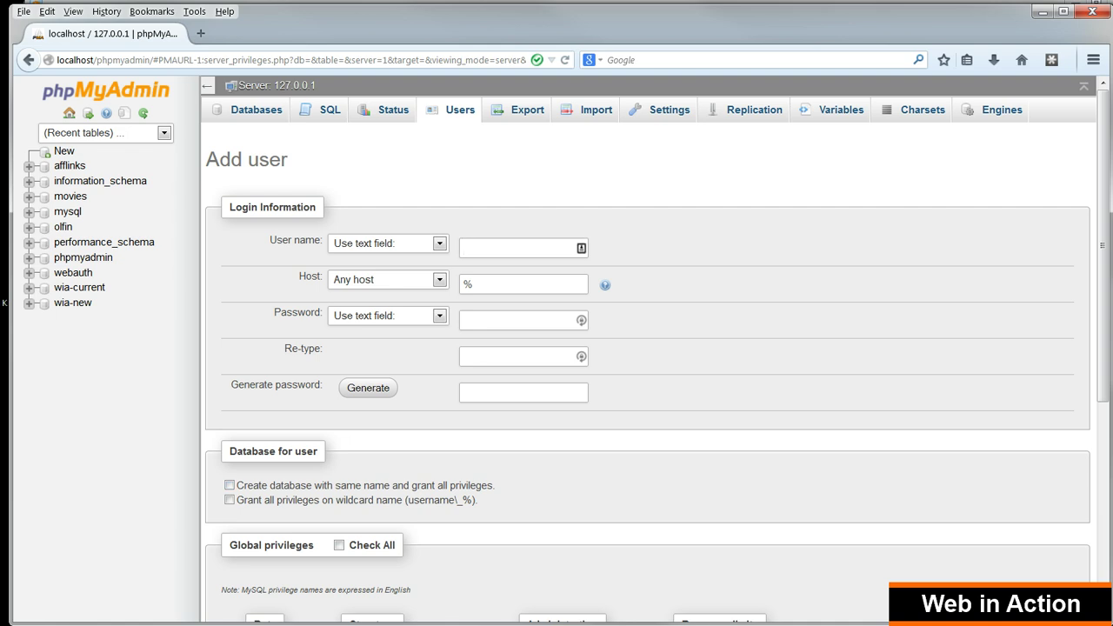
text(onlinelearning)
click(439, 279)
click(439, 307)
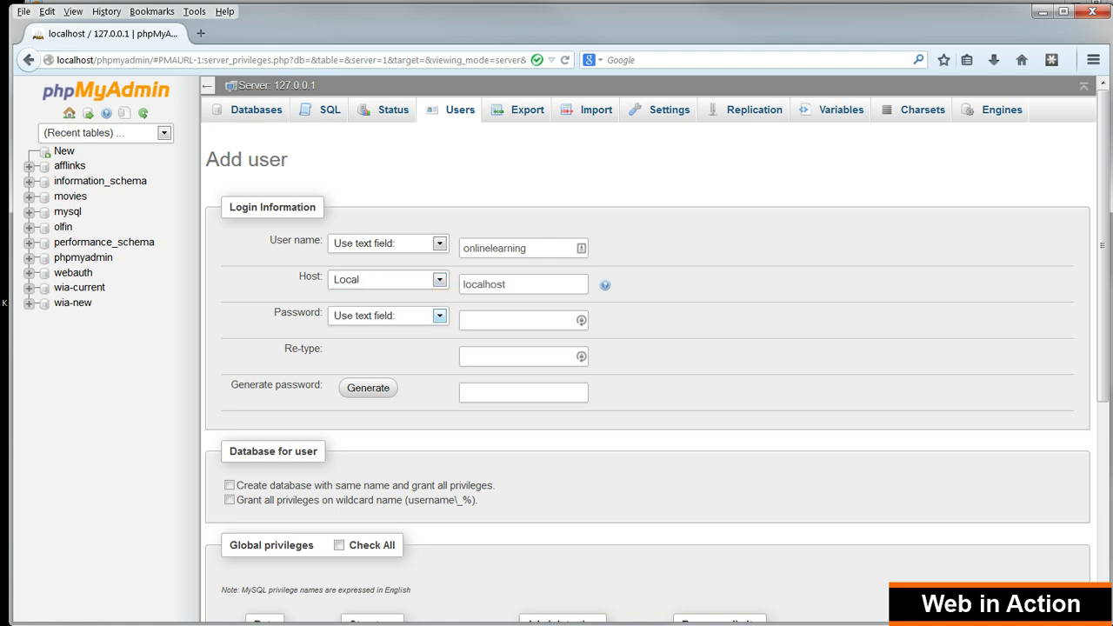
click(439, 316)
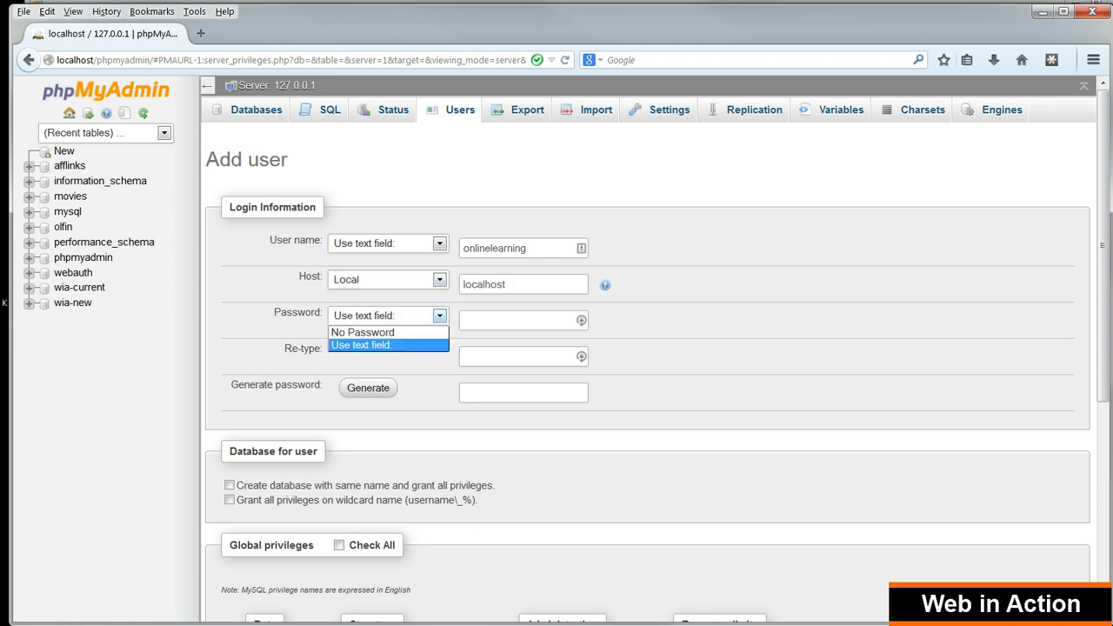
key(Up)
key(Return)
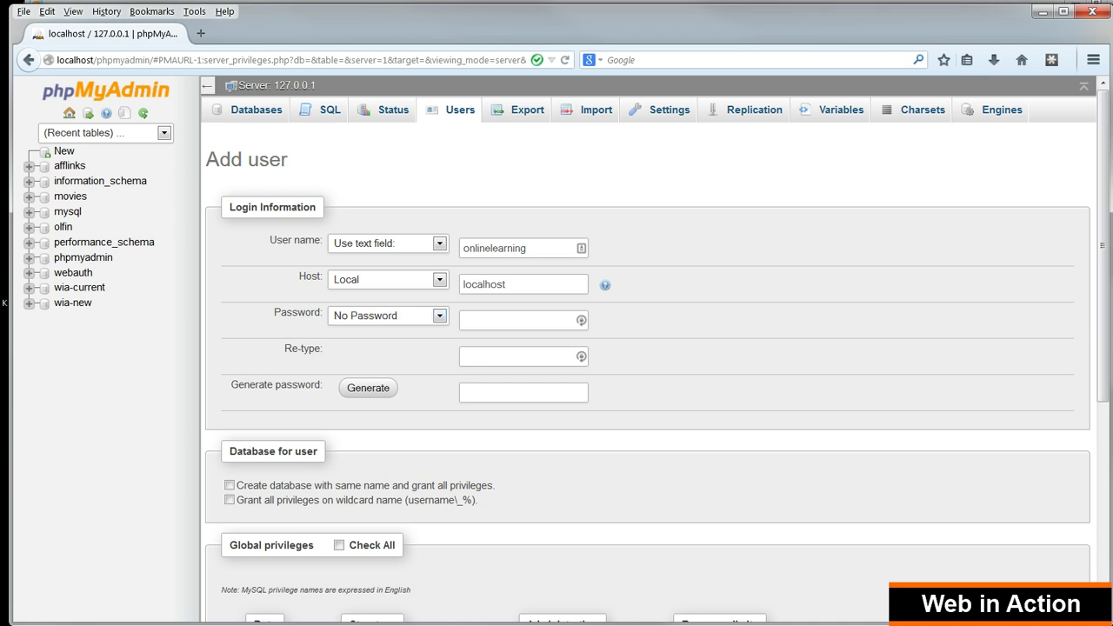
Tick creating a same-named database with all privileges and create the user
scroll(228, 401, down, 2)
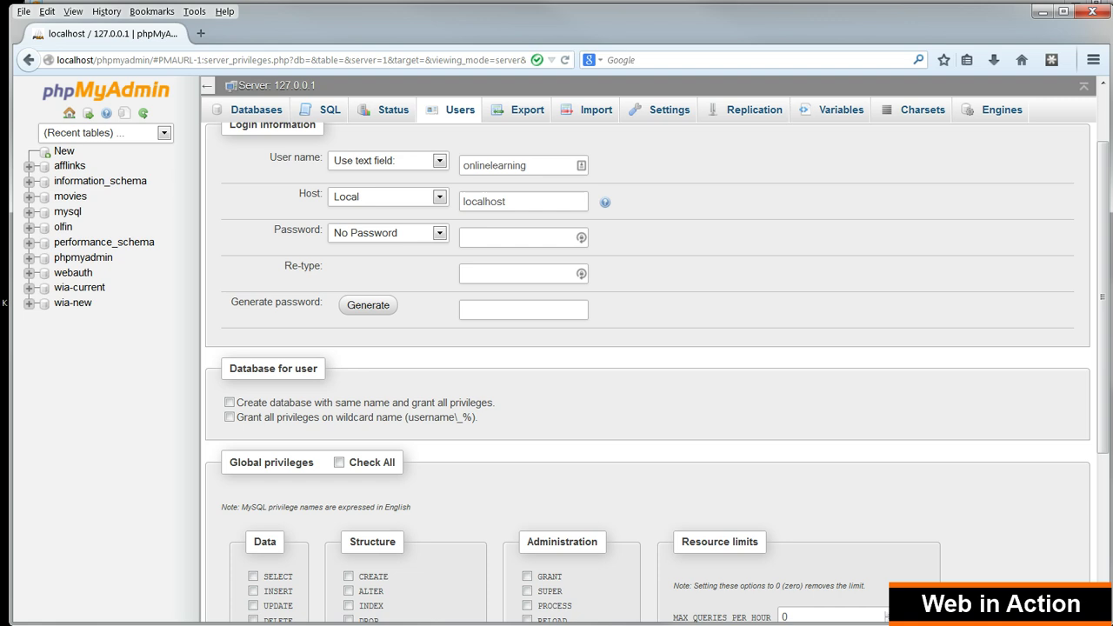
scroll(229, 401, down, 4)
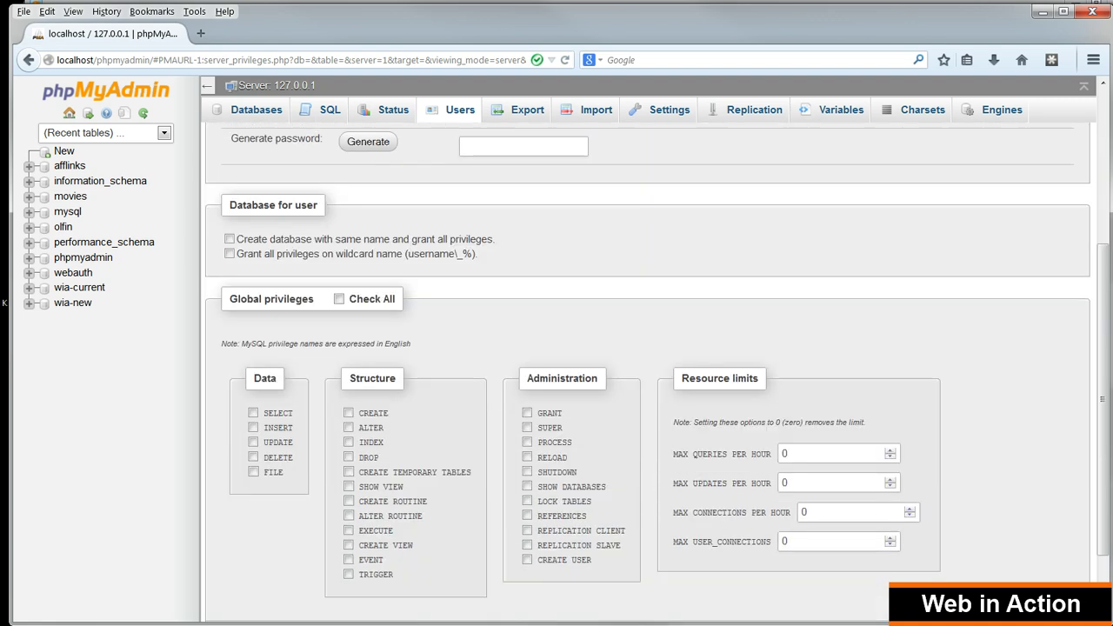
click(229, 234)
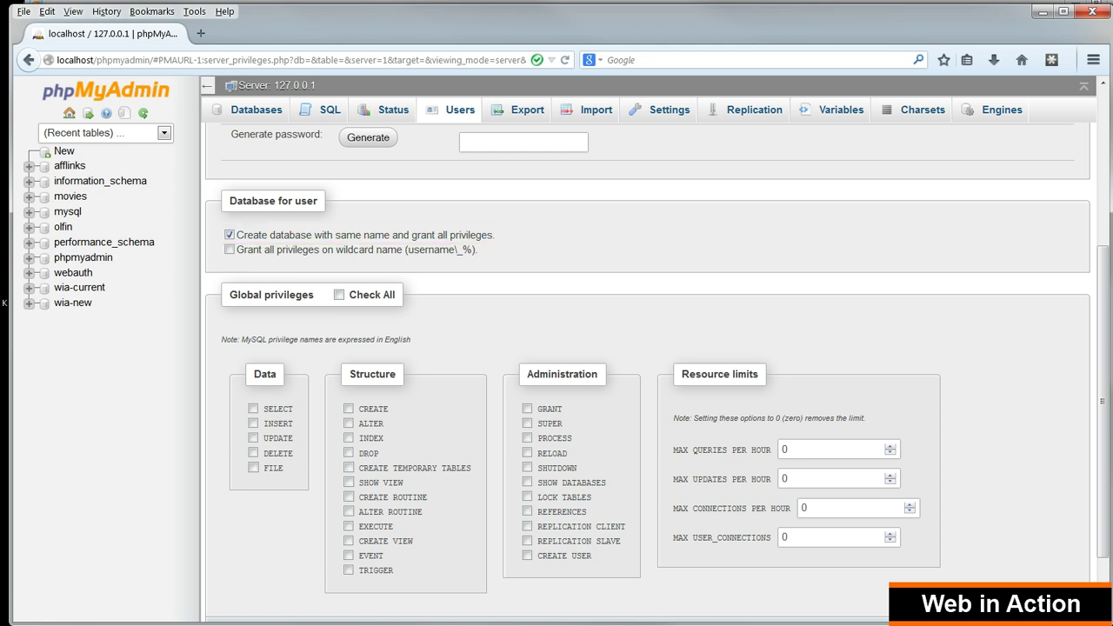
scroll(647, 371, down, 2)
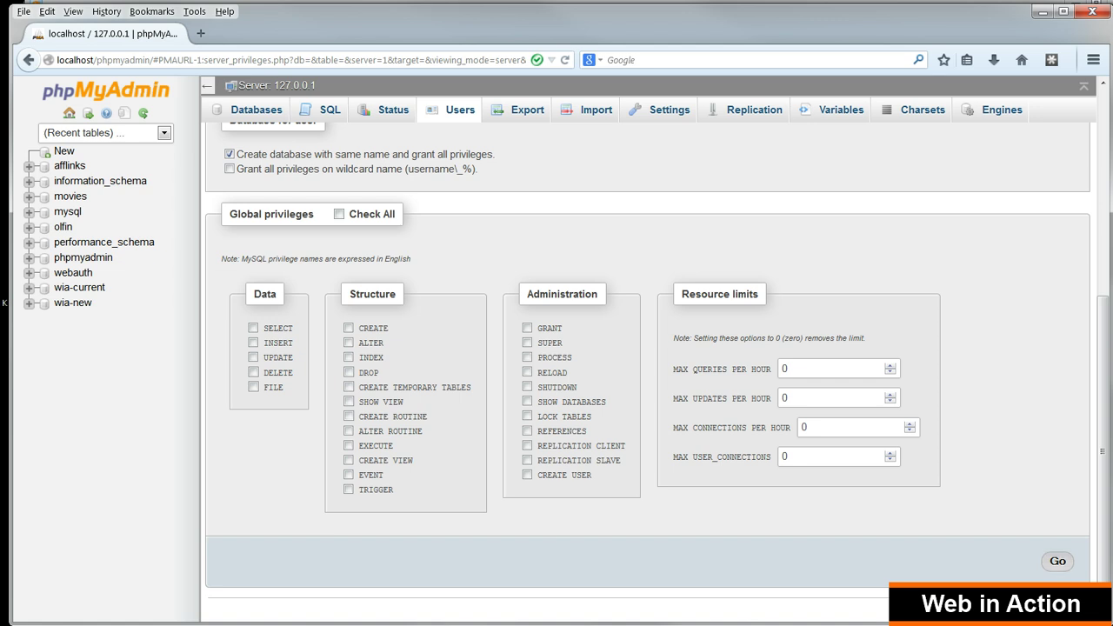
click(1057, 561)
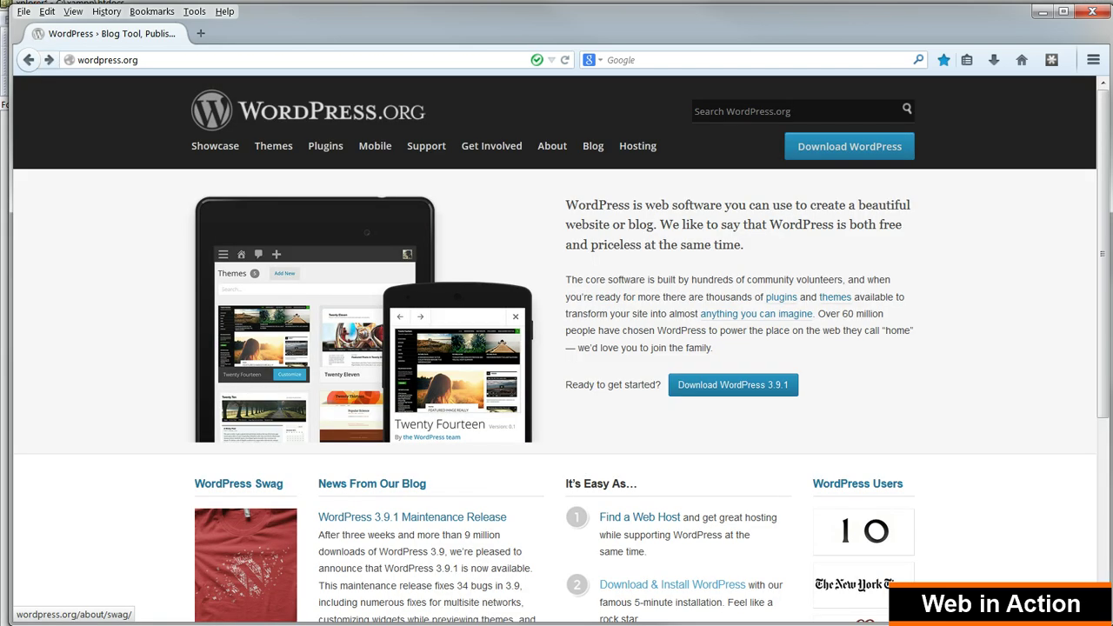
Download the WordPress 3.9.1 zip through DownThemAll into C:\xampp\htdocs\onlinelearning
click(732, 385)
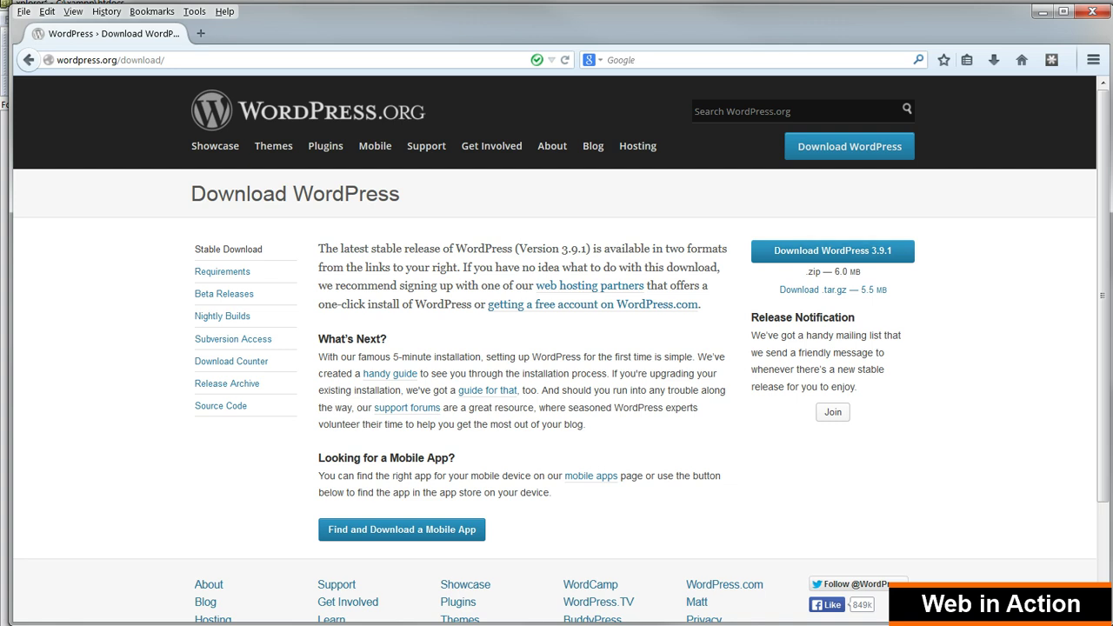
click(832, 250)
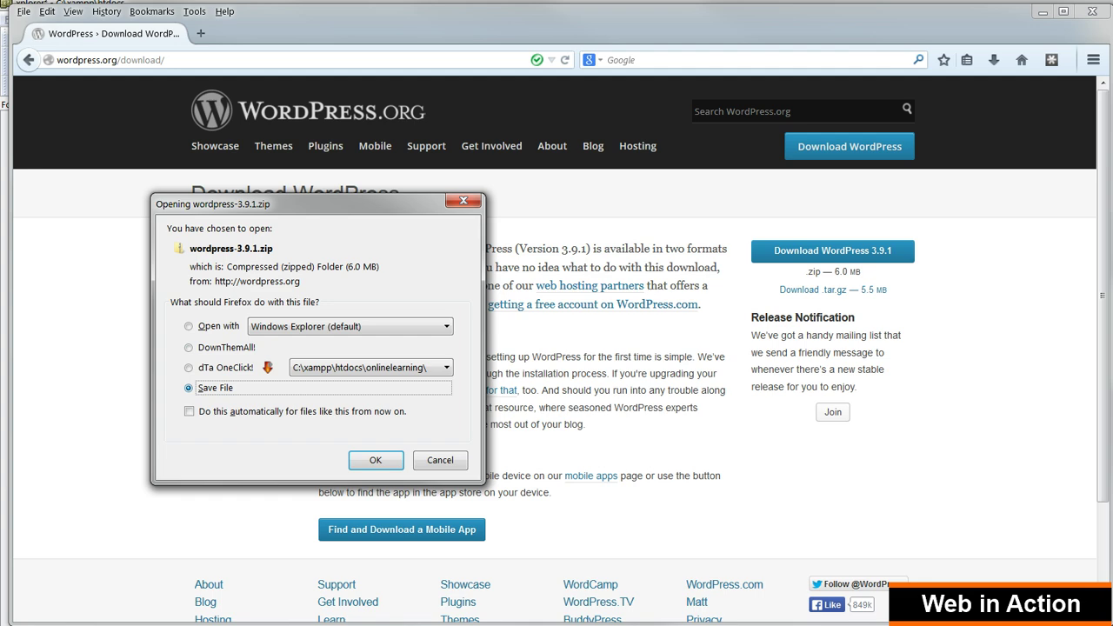
click(188, 347)
key(Return)
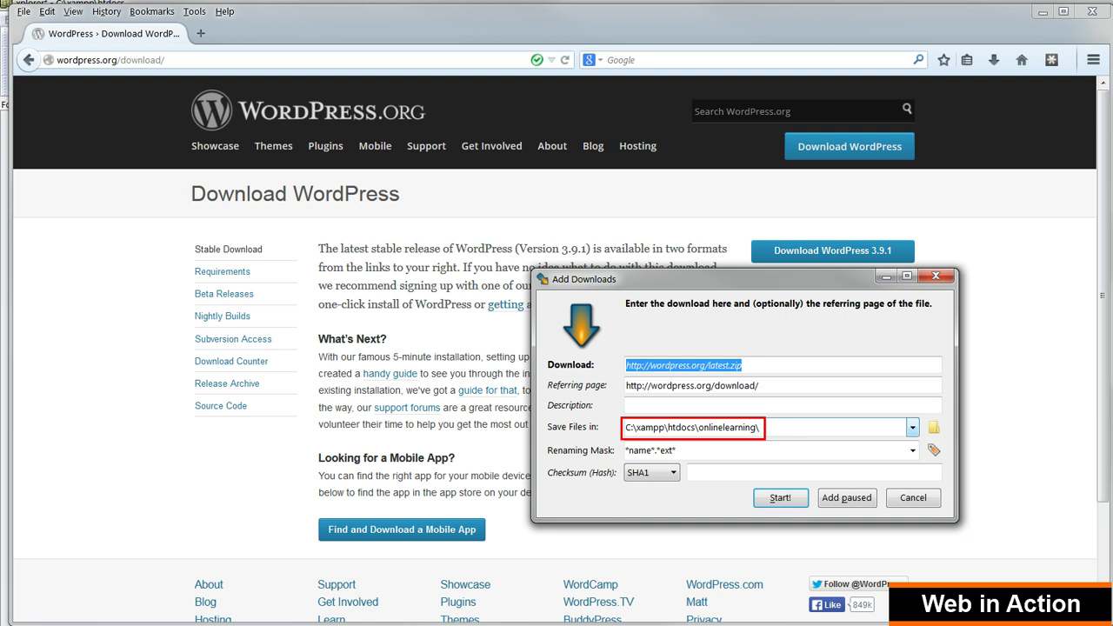
key(Return)
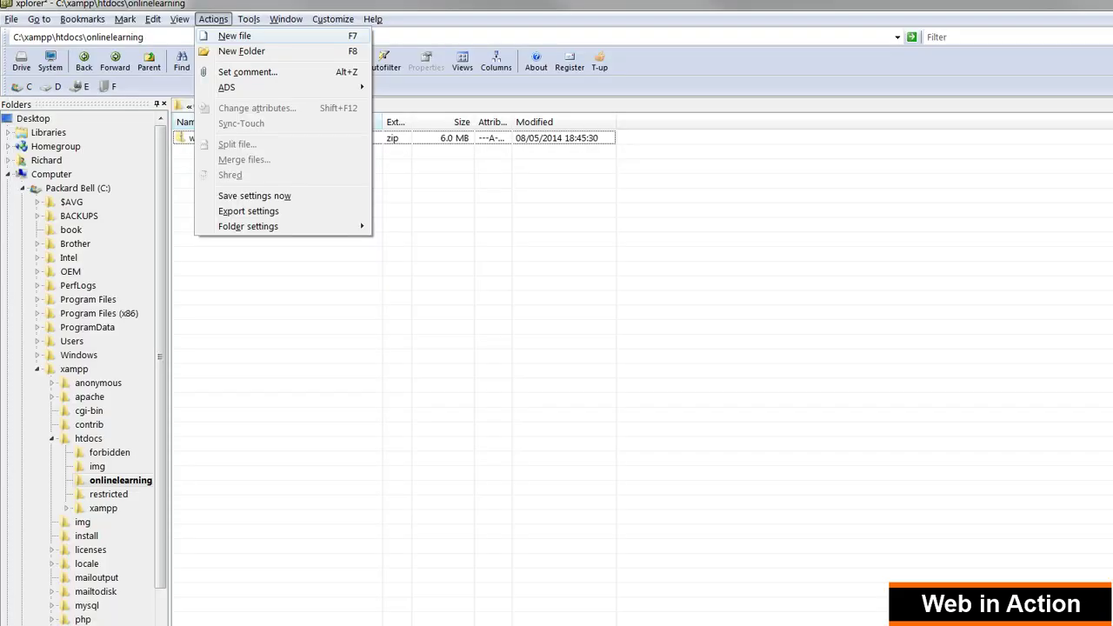
Extract the WordPress zip into the onlinelearning folder with 7-Zip Extract Here
key(Escape)
click(228, 138)
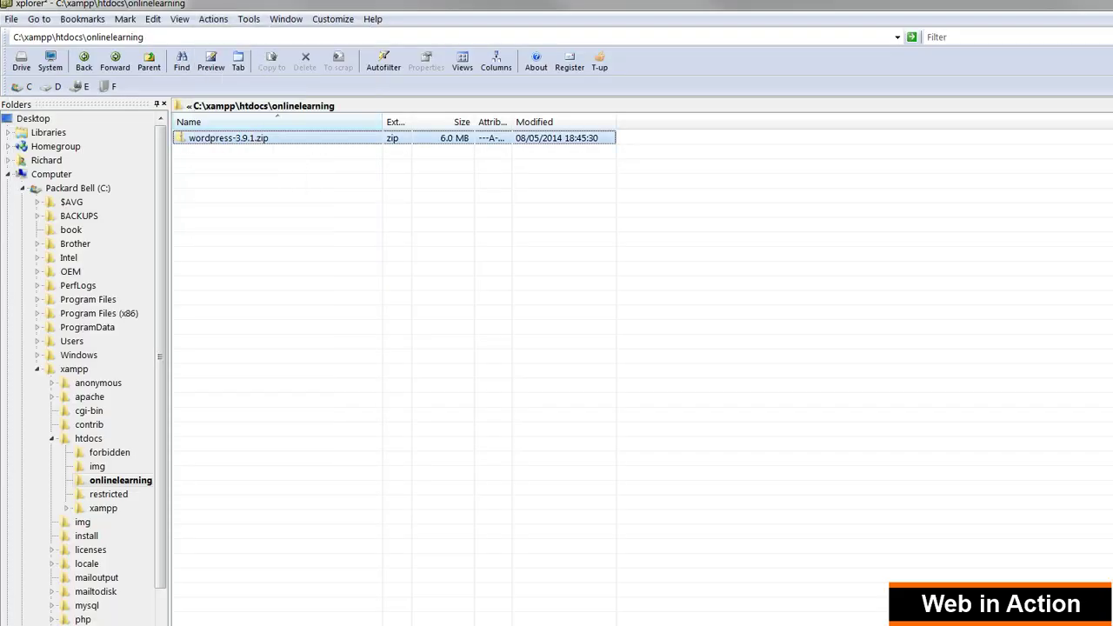
right_click(228, 137)
mouse_move(261, 268)
click(454, 299)
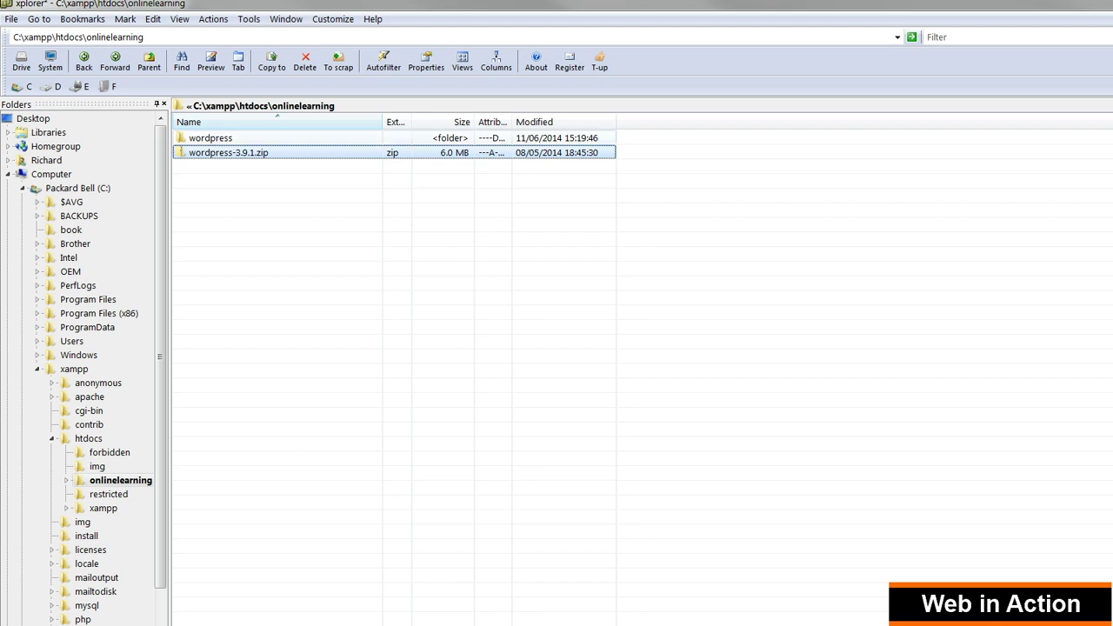
Move all files from the extracted wordpress folder up into onlinelearning
key(Up)
key(Return)
right_click(284, 434)
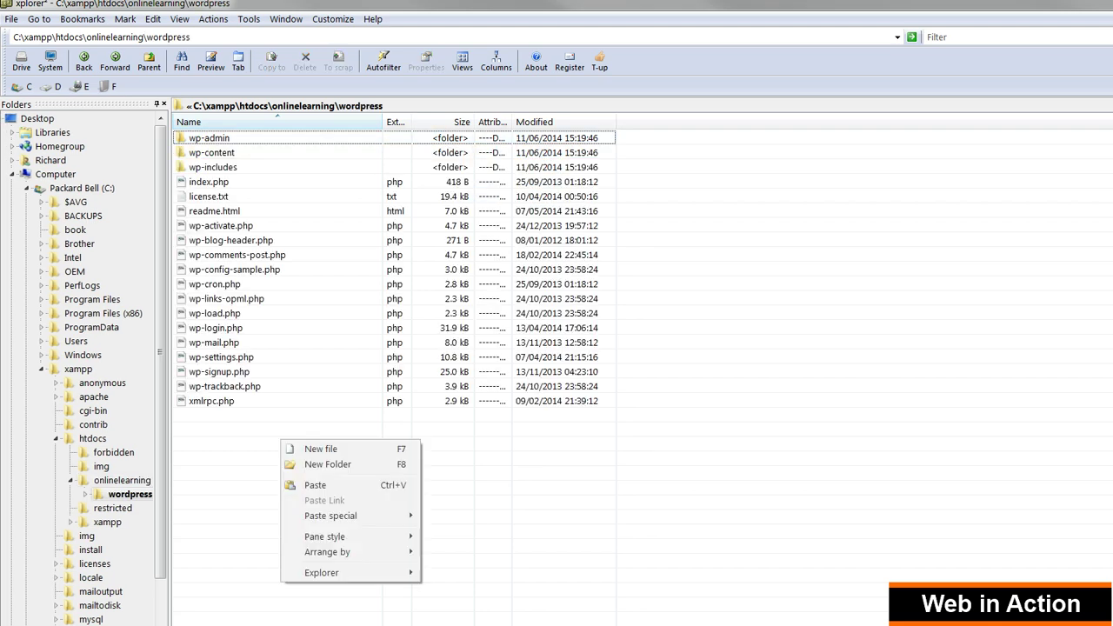
key(ctrl+a)
right_click(222, 226)
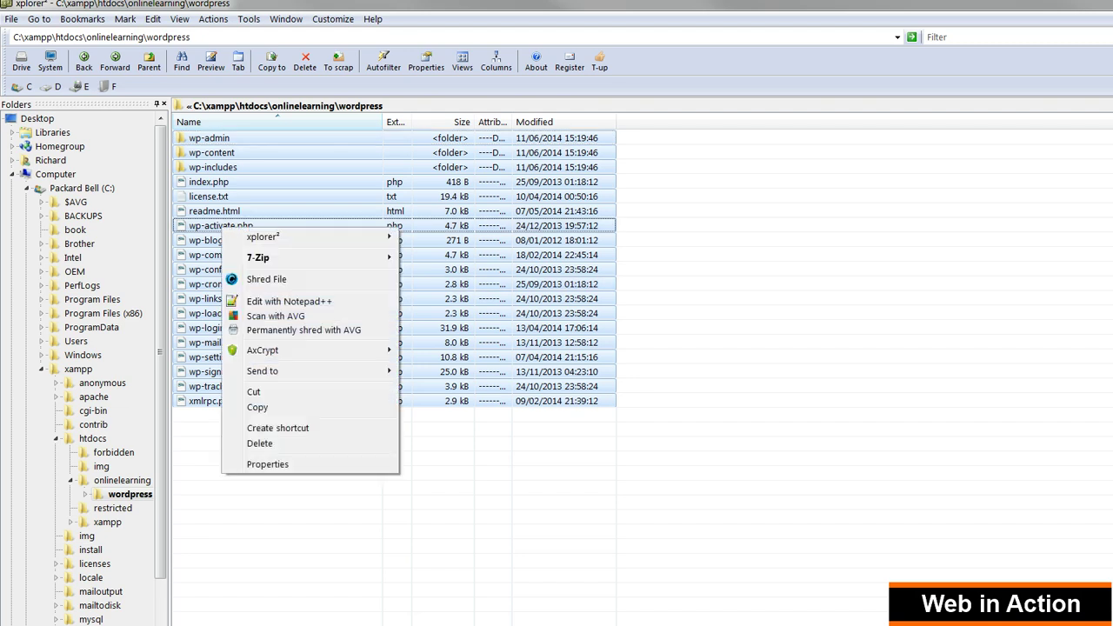
click(253, 391)
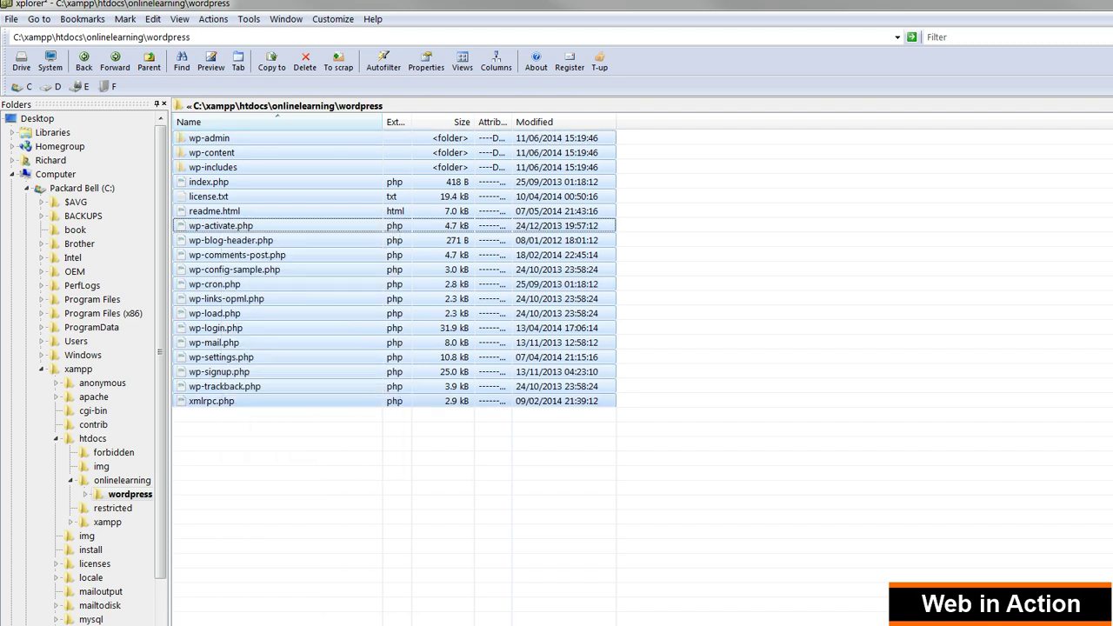
key(BackSpace)
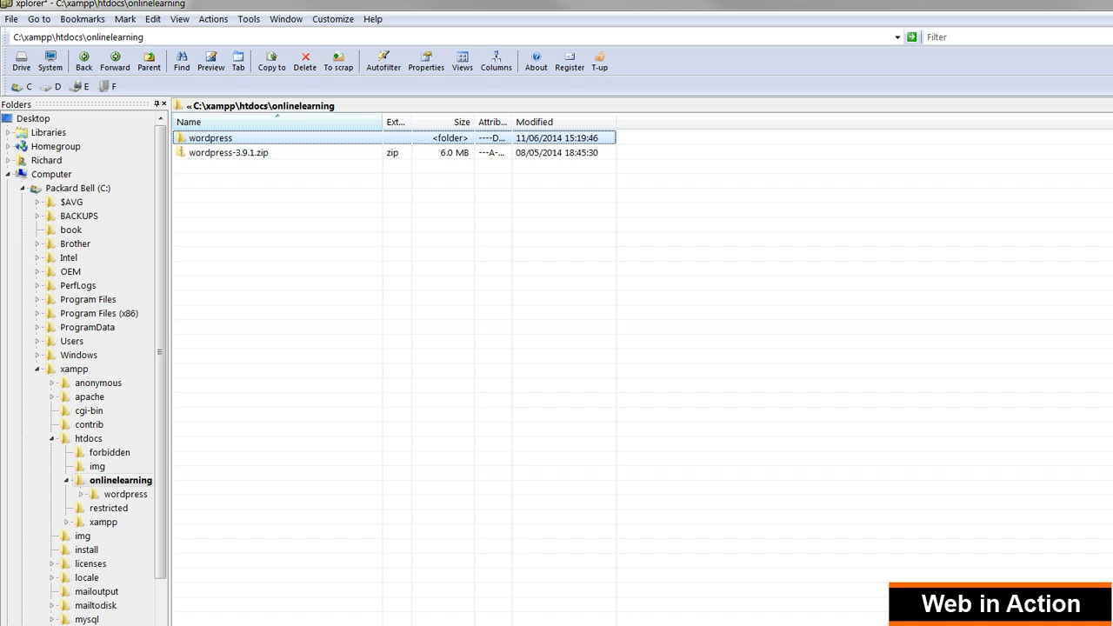
right_click(298, 200)
click(323, 246)
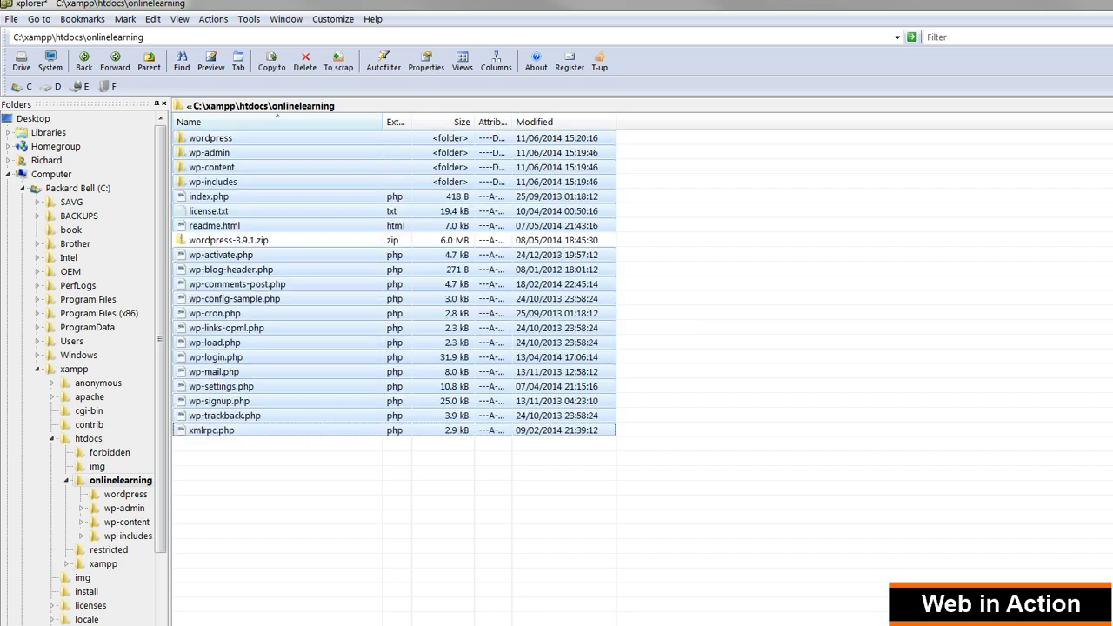
Delete wordpress-3.9.1.zip and the now-empty wordpress folder
click(304, 487)
click(228, 240)
right_click(246, 242)
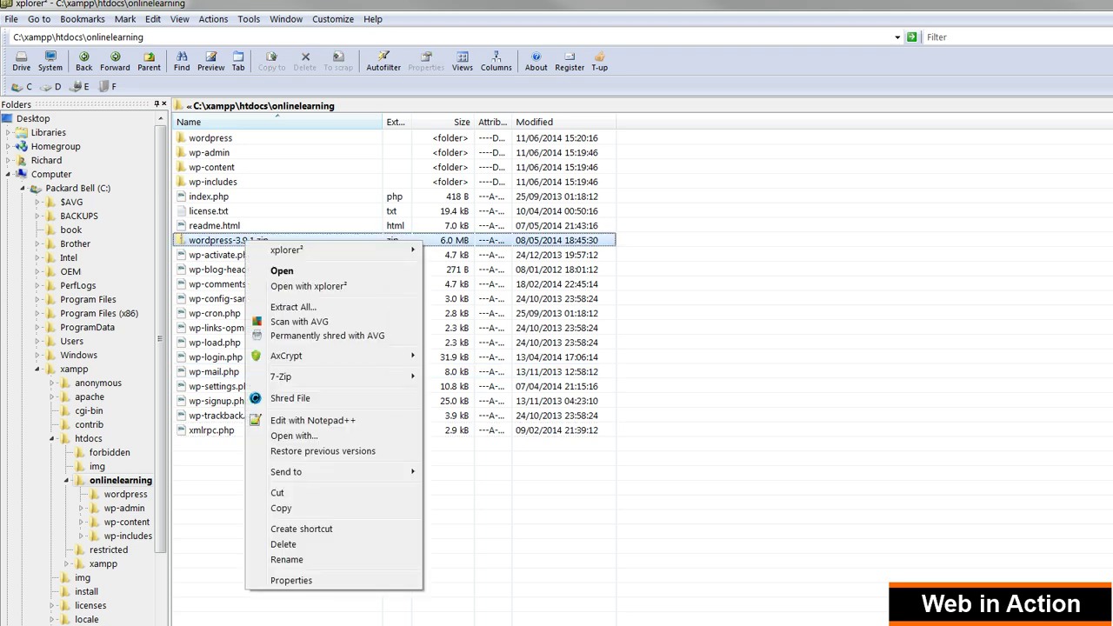
click(283, 544)
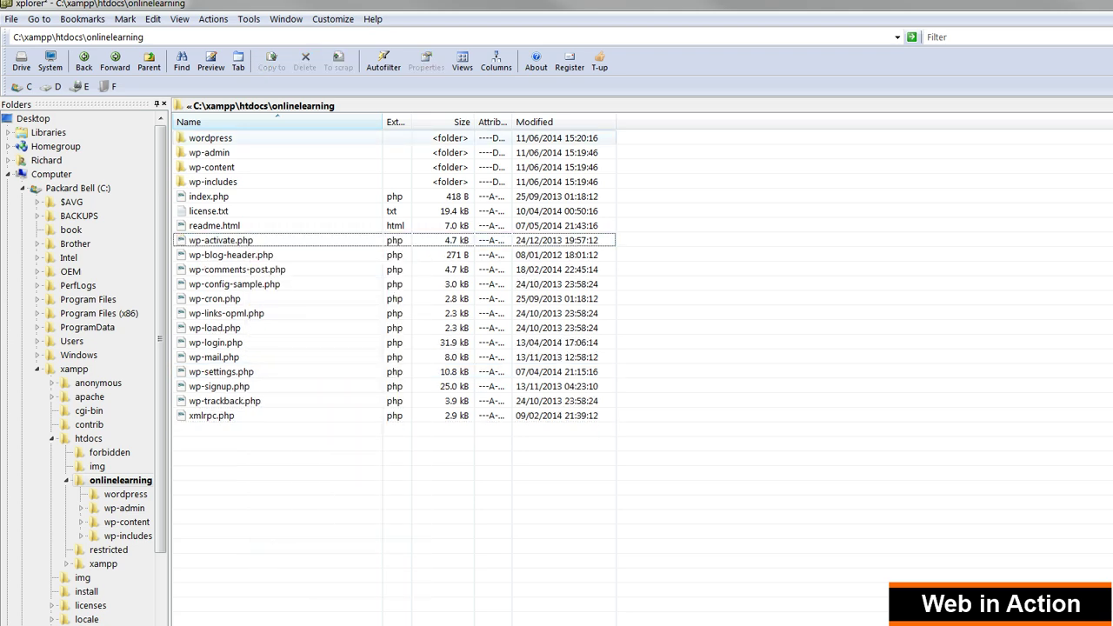
right_click(216, 138)
click(253, 434)
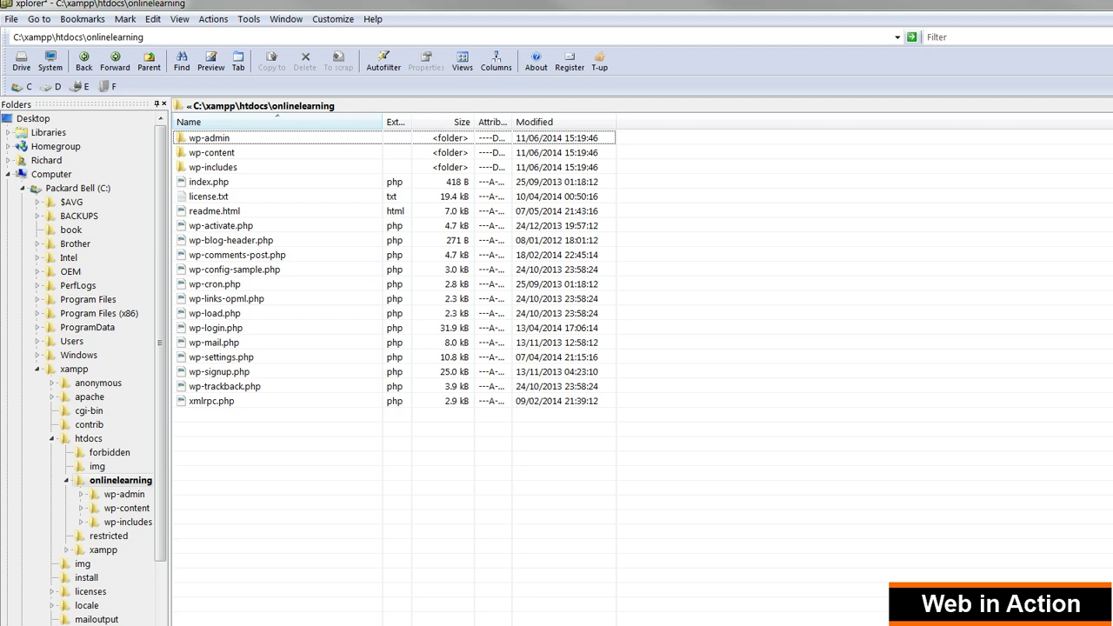
key(alt+Tab)
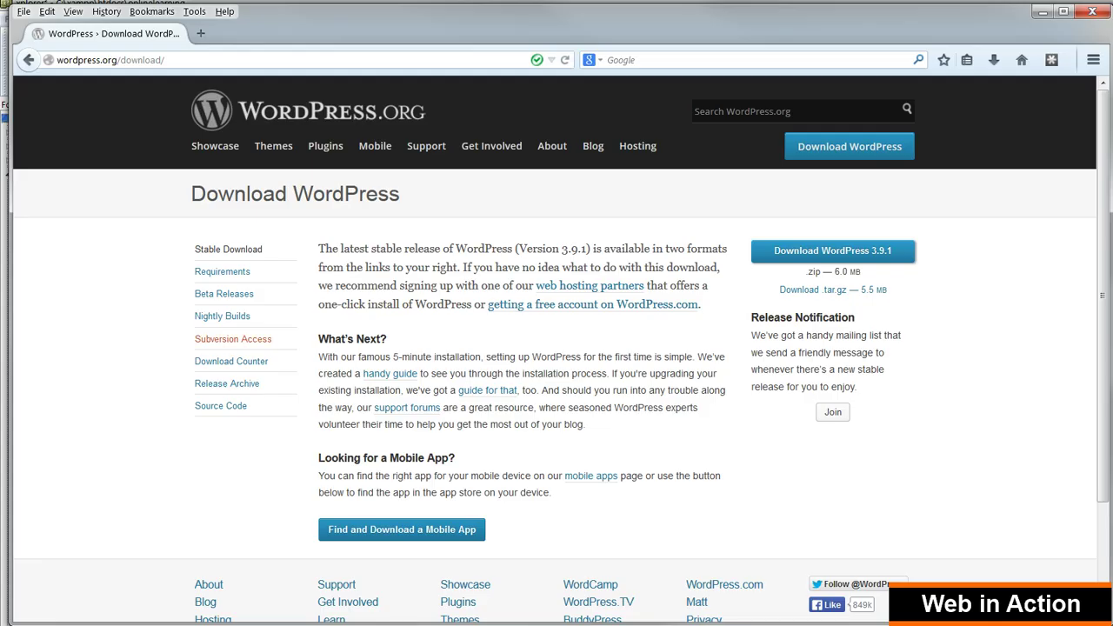
key(ctrl+l)
text(h)
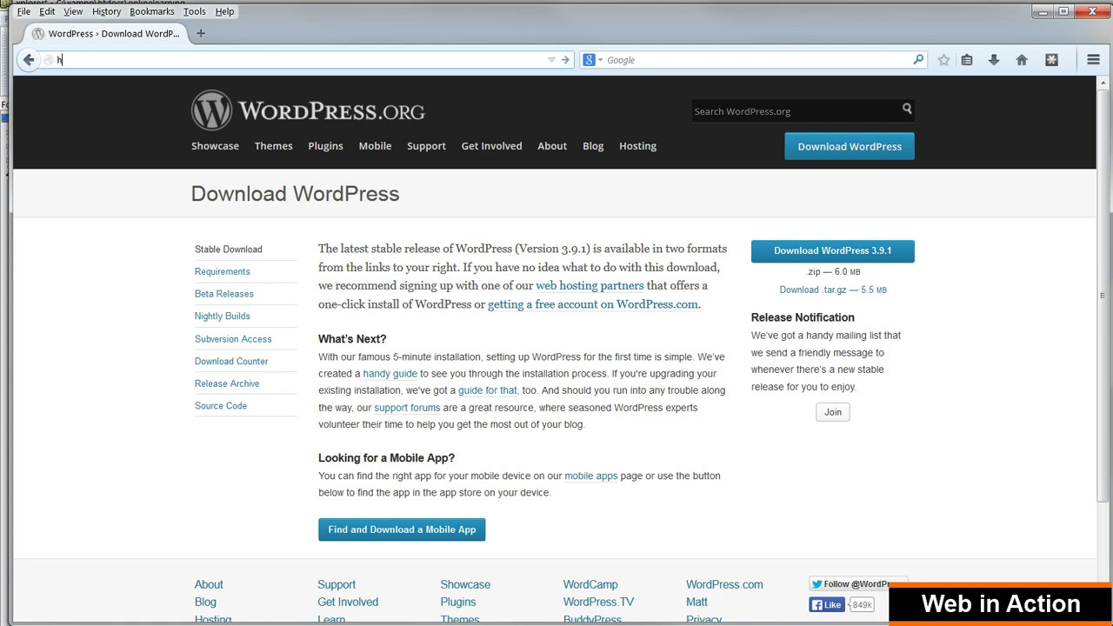
text(ttp://localhost/onl)
key(Return)
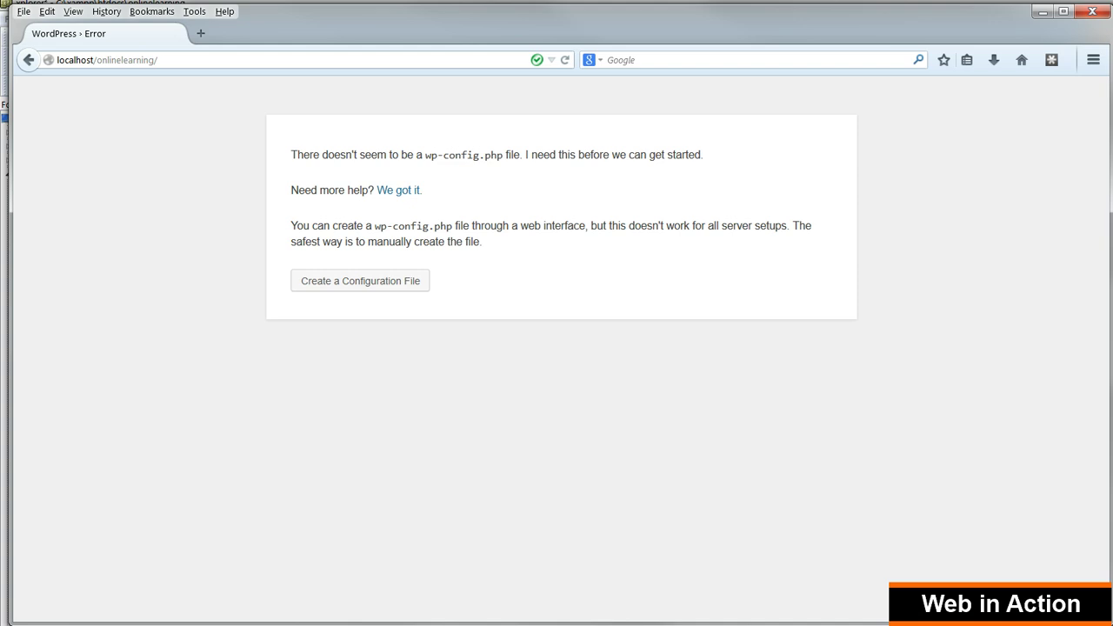
Create the configuration file using database onlinelearning, user onlinelearning and an empty password
click(359, 280)
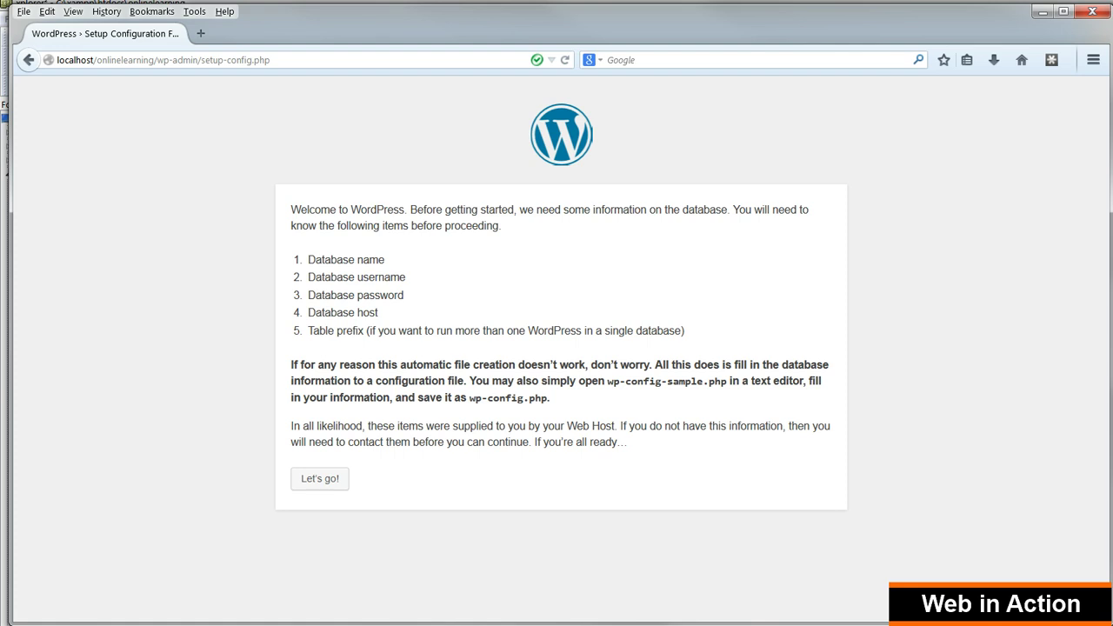
key(Return)
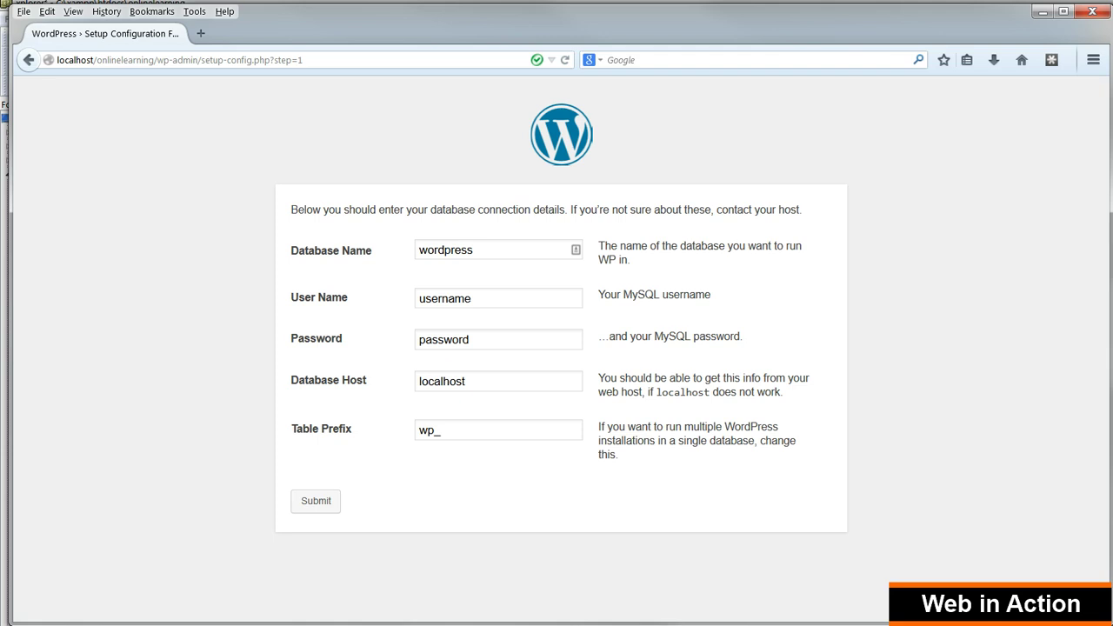
key(ctrl+a)
text(onlinelearning)
key(ctrl+a)
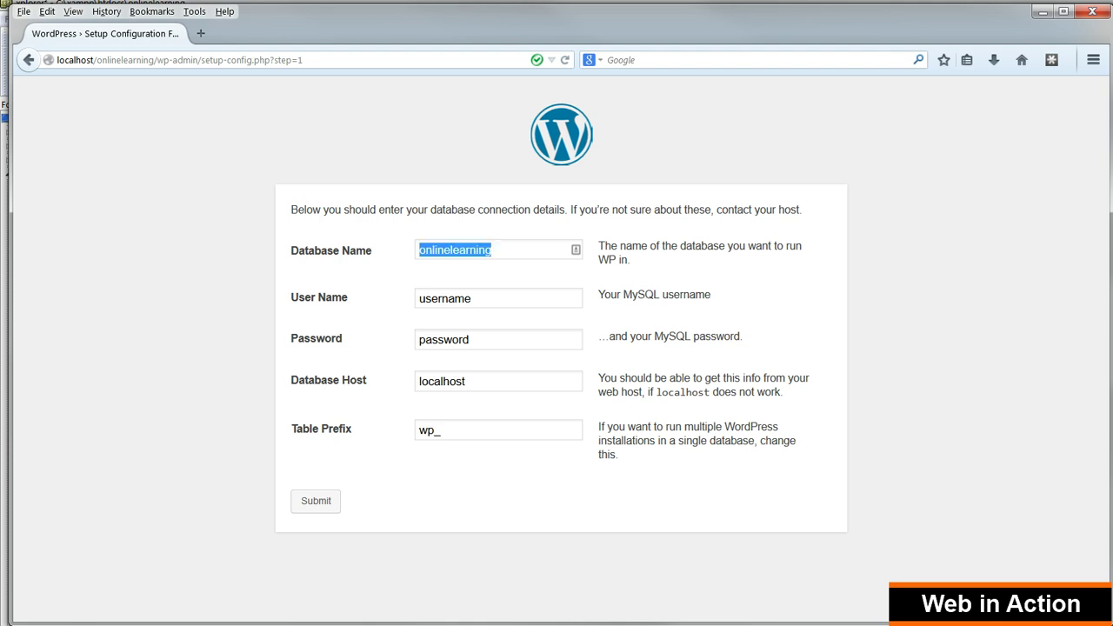
key(Tab)
key(ctrl+v)
key(Tab)
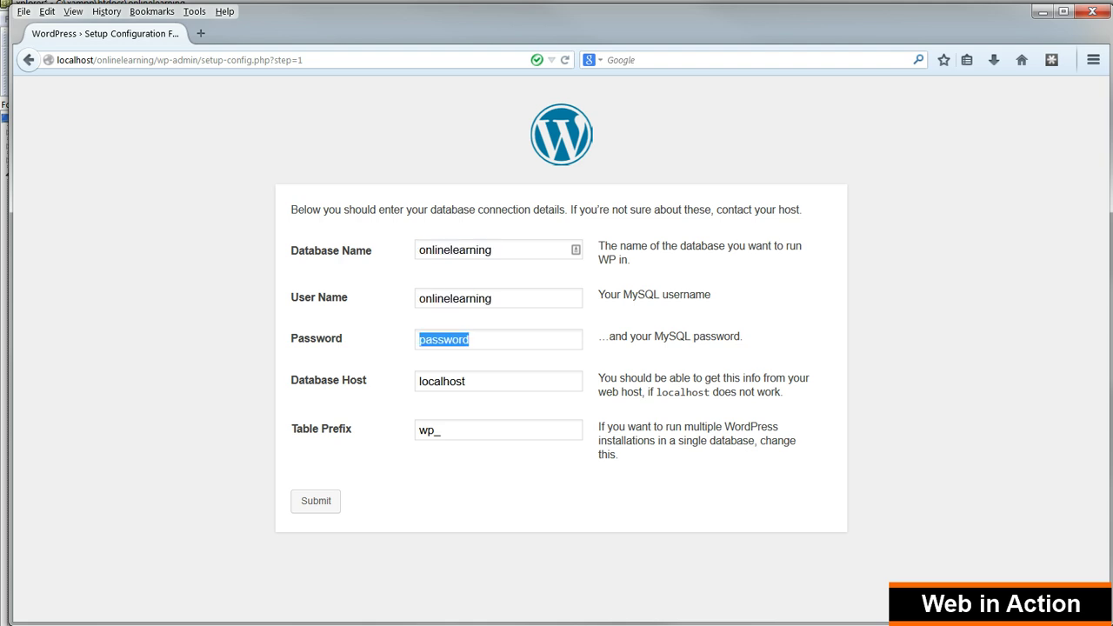
key(BackSpace)
key(Tab)
key(Tab)
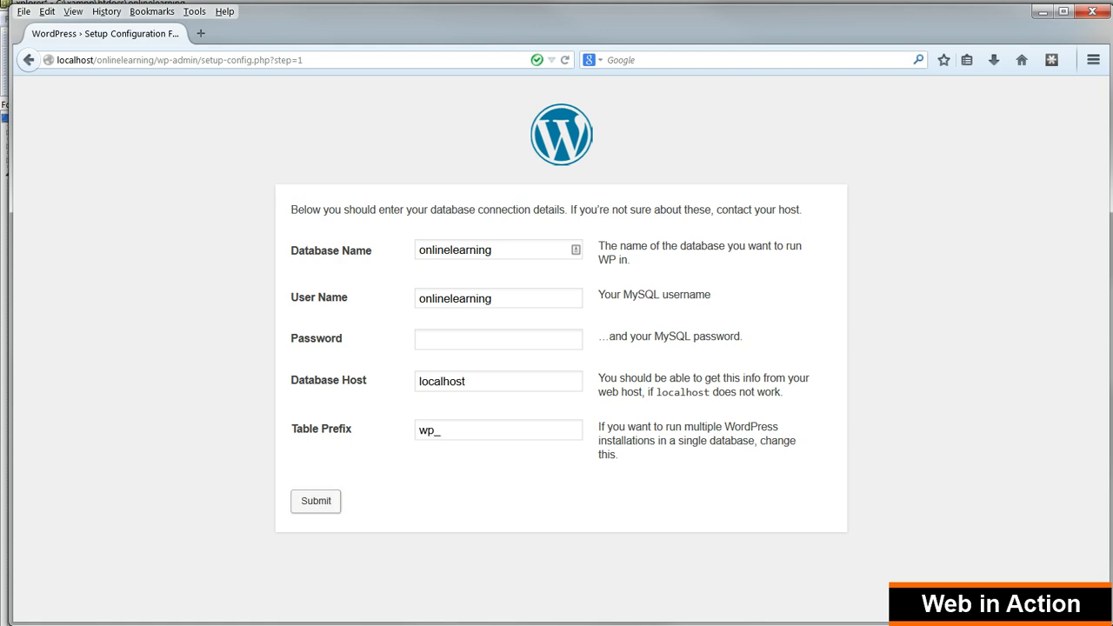
key(Return)
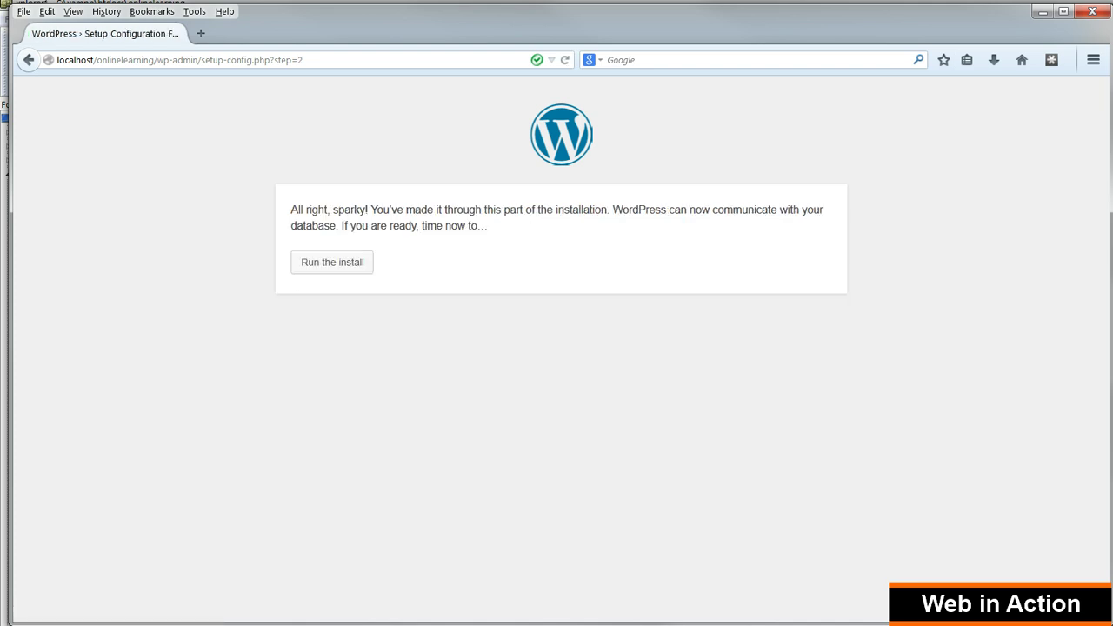
Run the install with site title 'Your Online Learning Platform' plus admin username, password and e-mail
key(Tab)
key(Return)
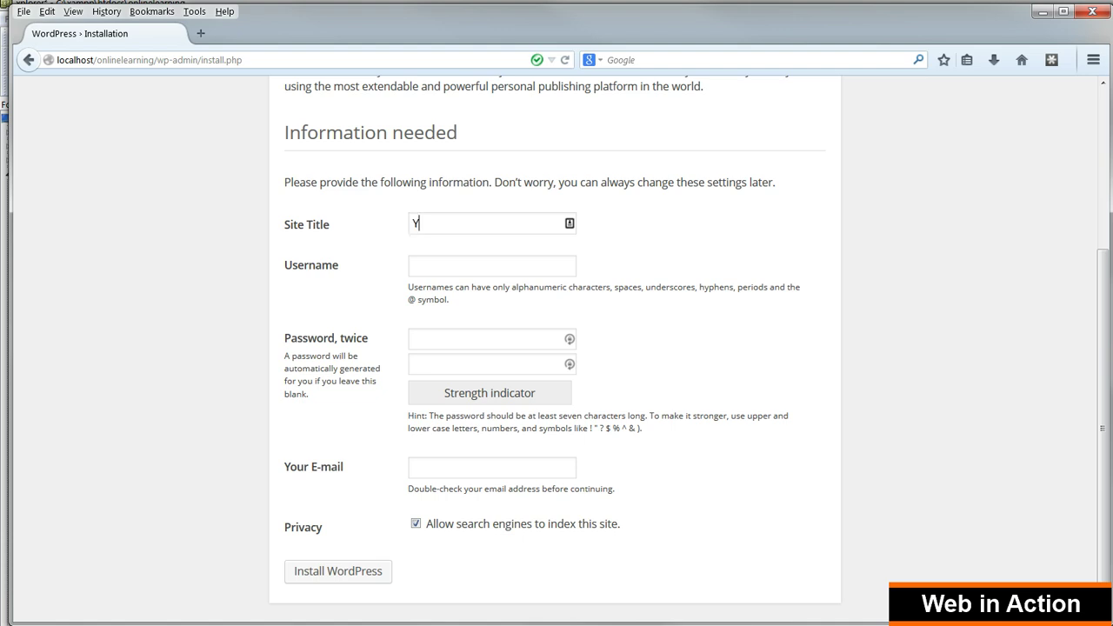
text(Your Online Learning )
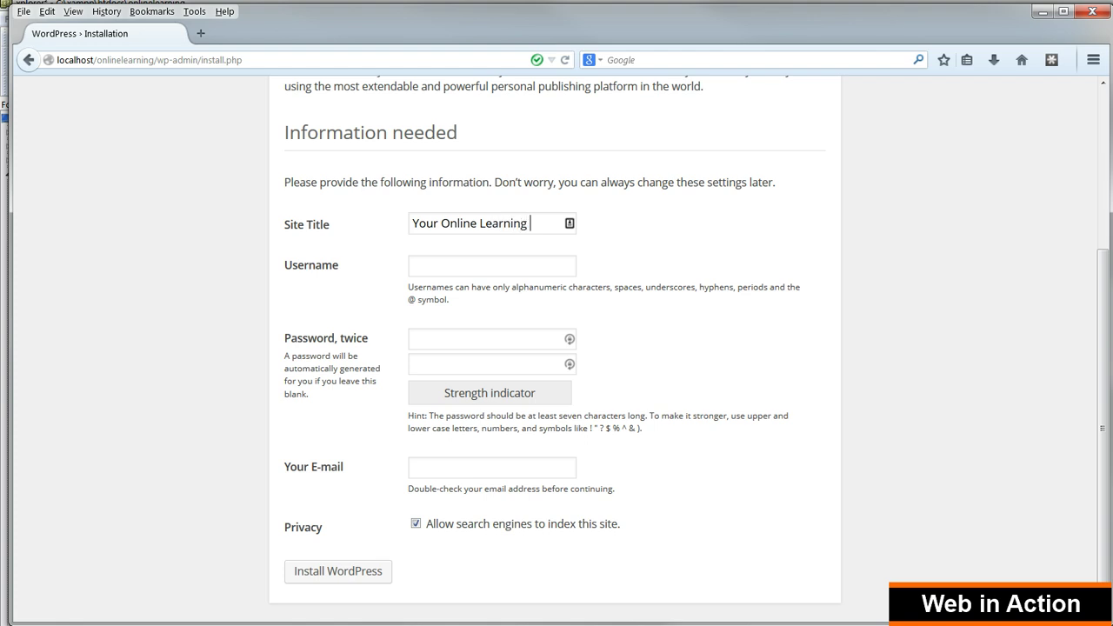
text(Platform)
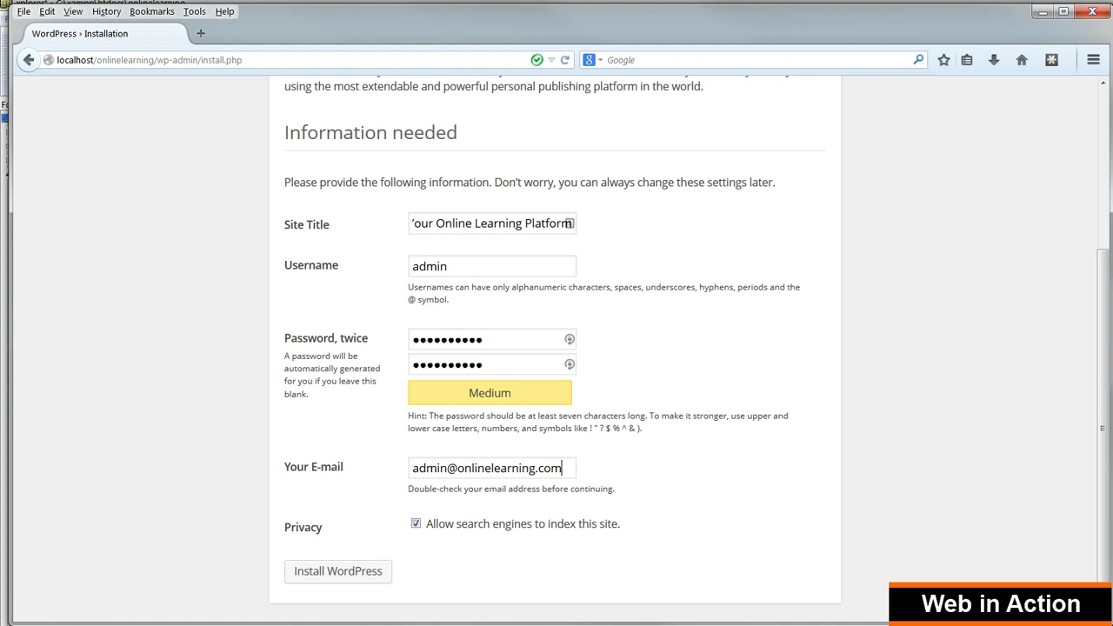
key(Return)
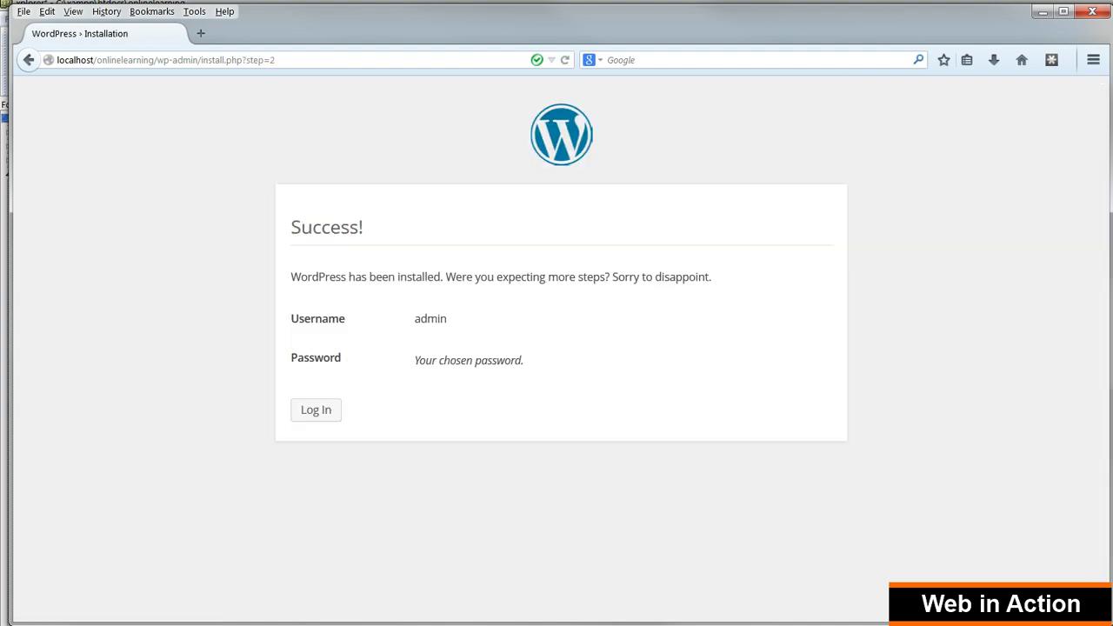
Log in to the admin area and save Post name as the permalink structure
click(316, 410)
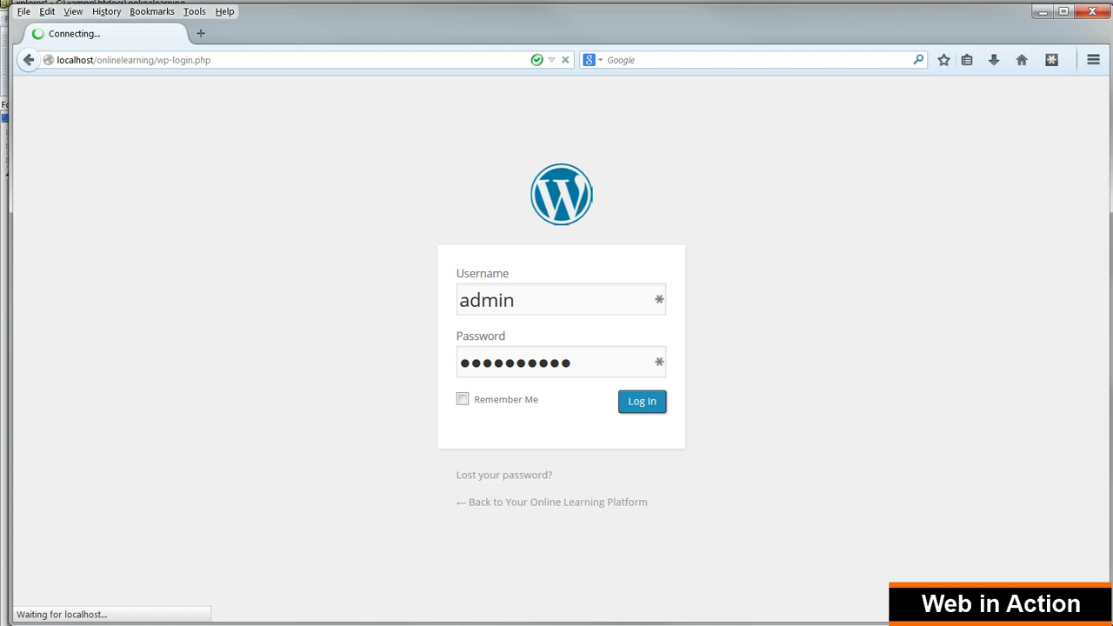
click(642, 400)
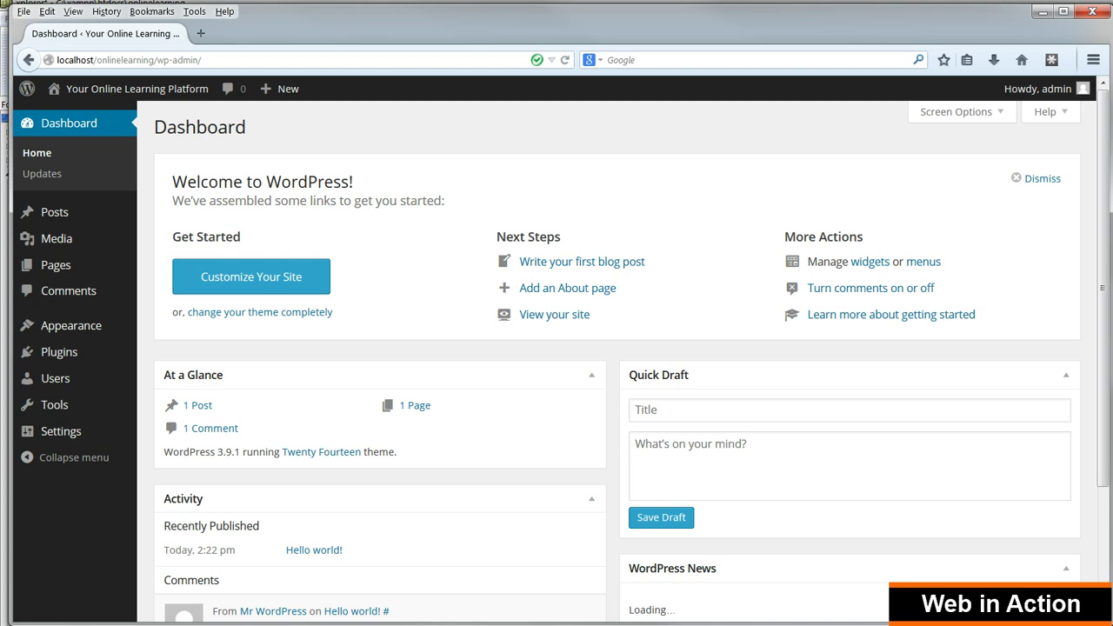
mouse_move(61, 431)
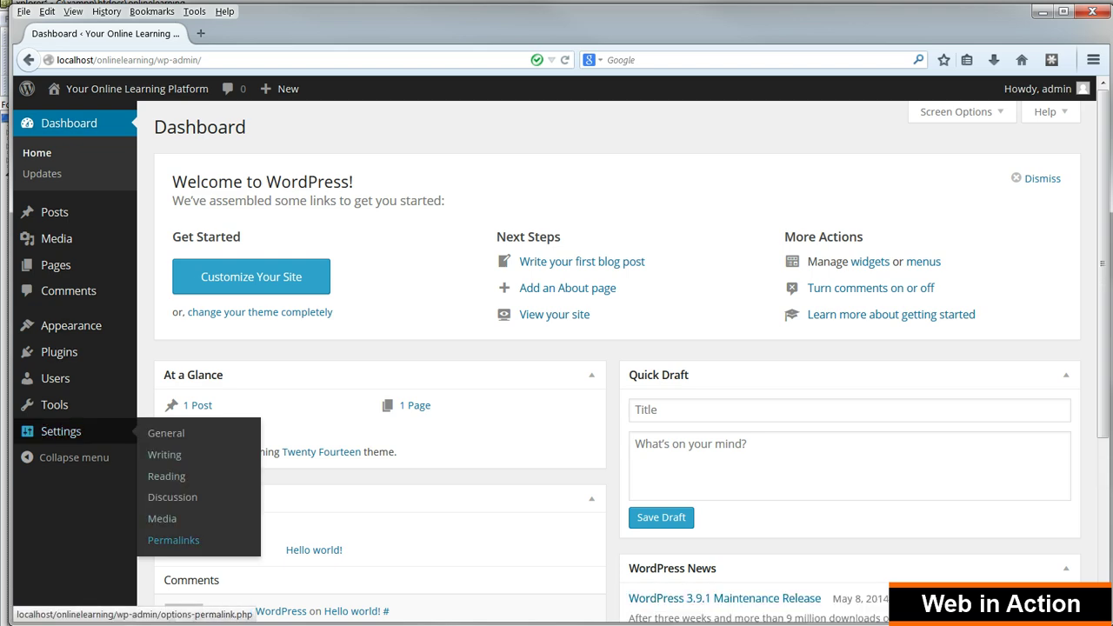
click(173, 540)
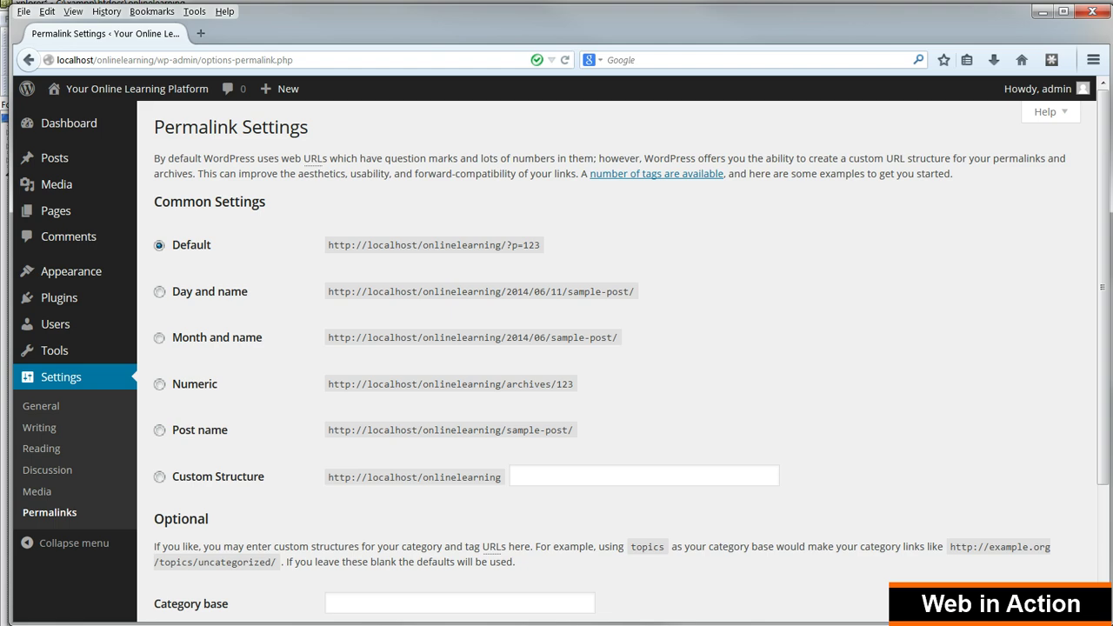
click(159, 429)
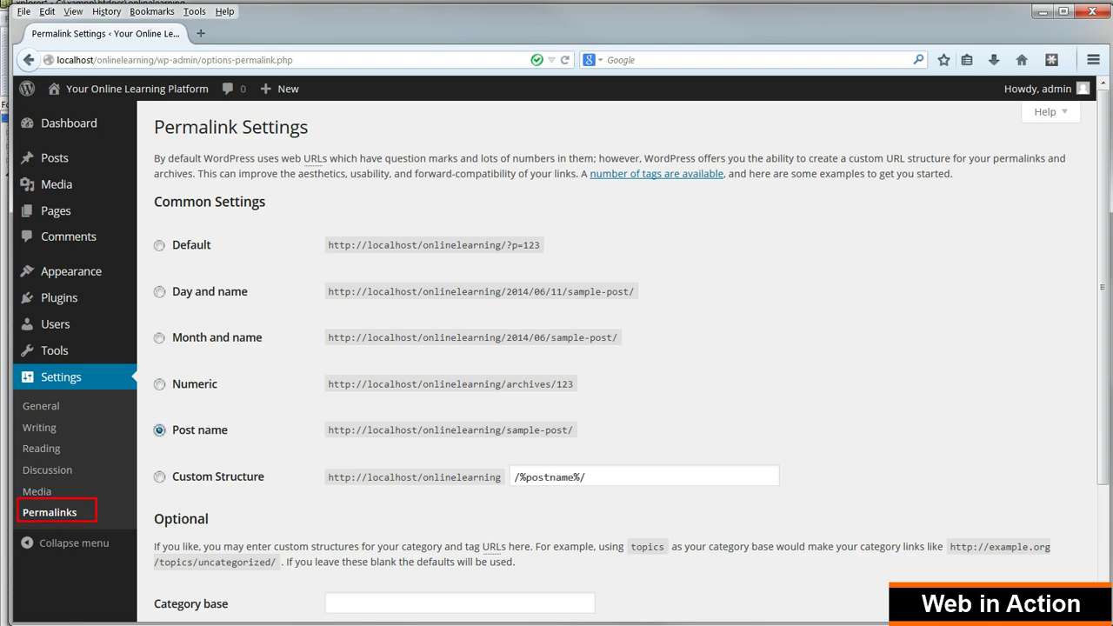
scroll(608, 348, down, 3)
click(194, 541)
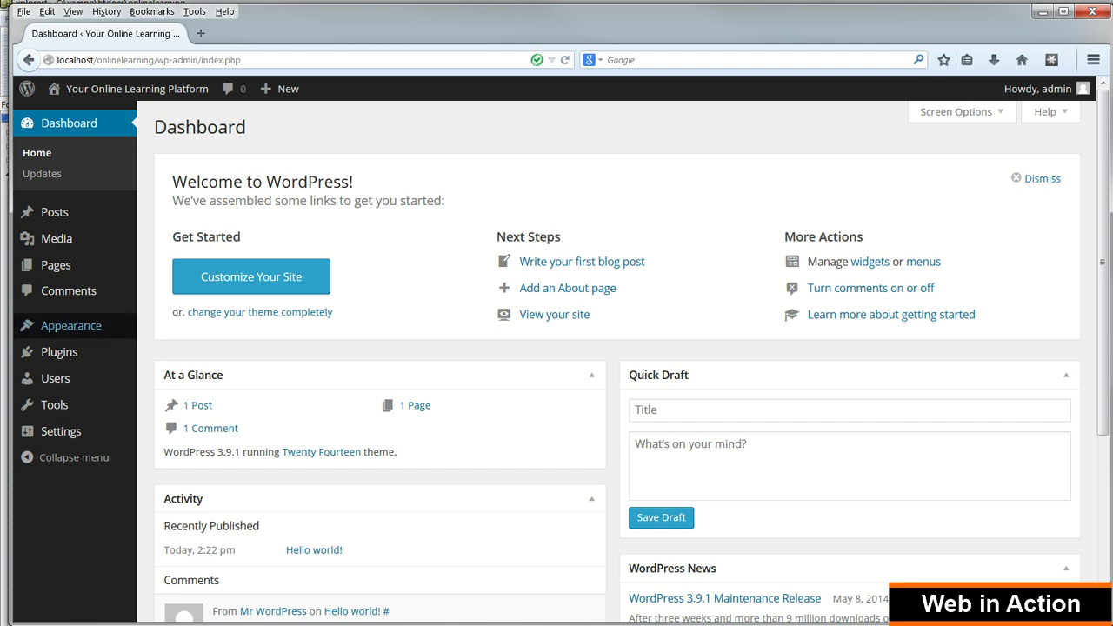
On the Add New User form, enter the new user's username, e-mail, first and last name
mouse_move(70, 379)
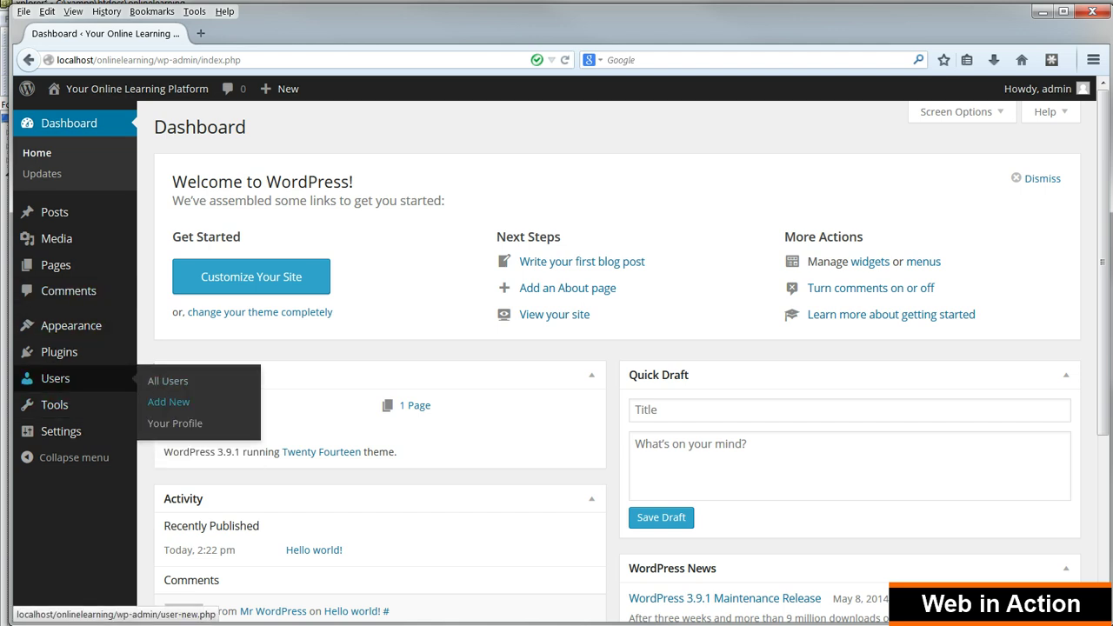
click(169, 401)
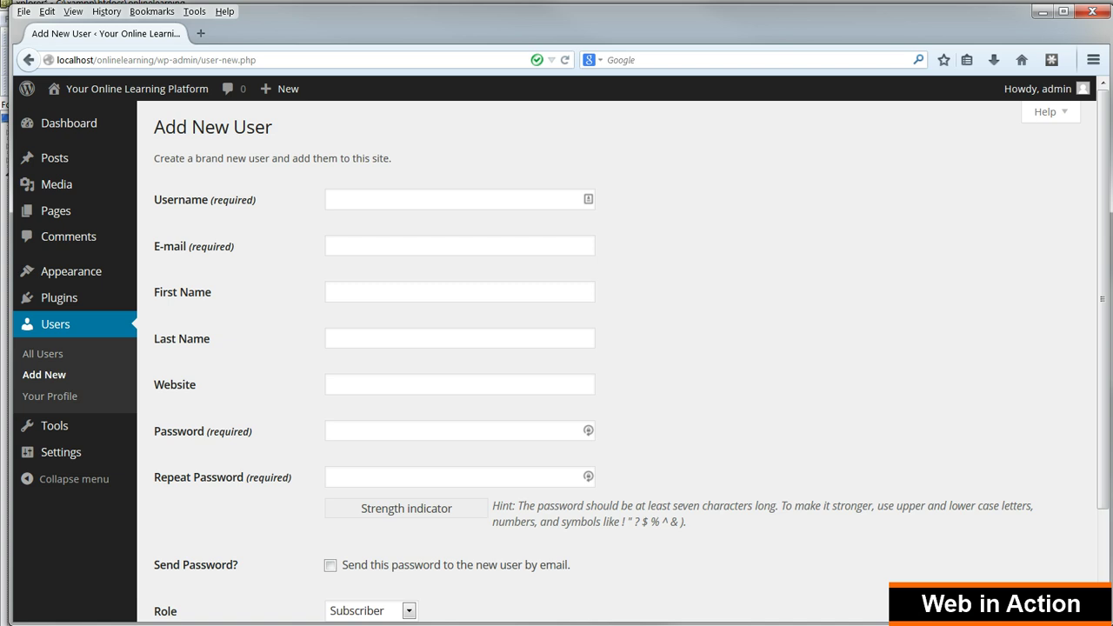
click(459, 199)
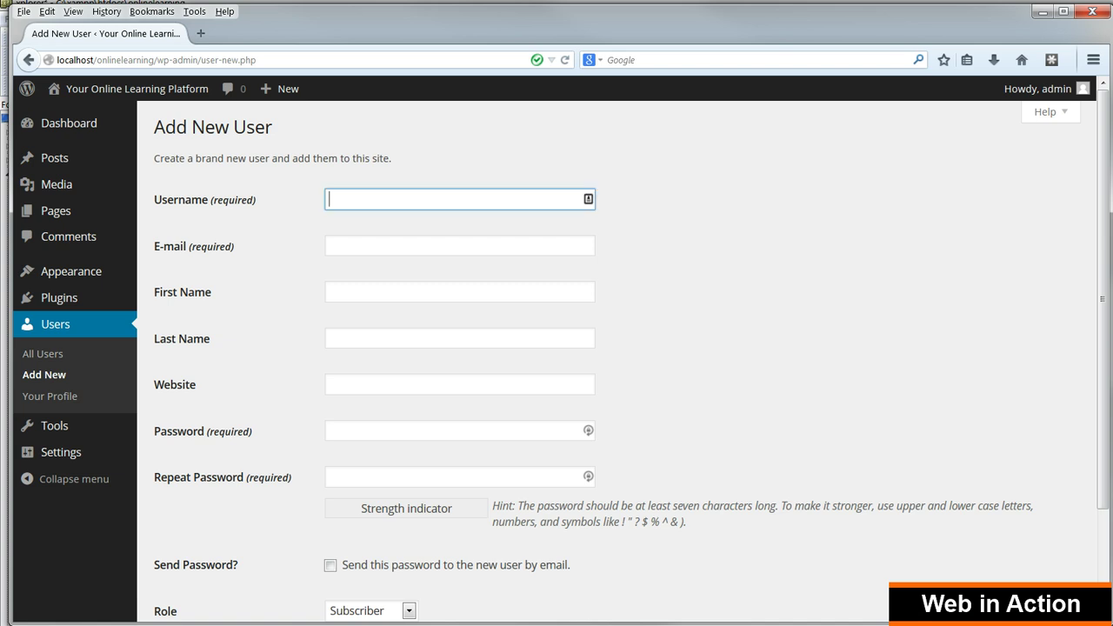
key(Tab)
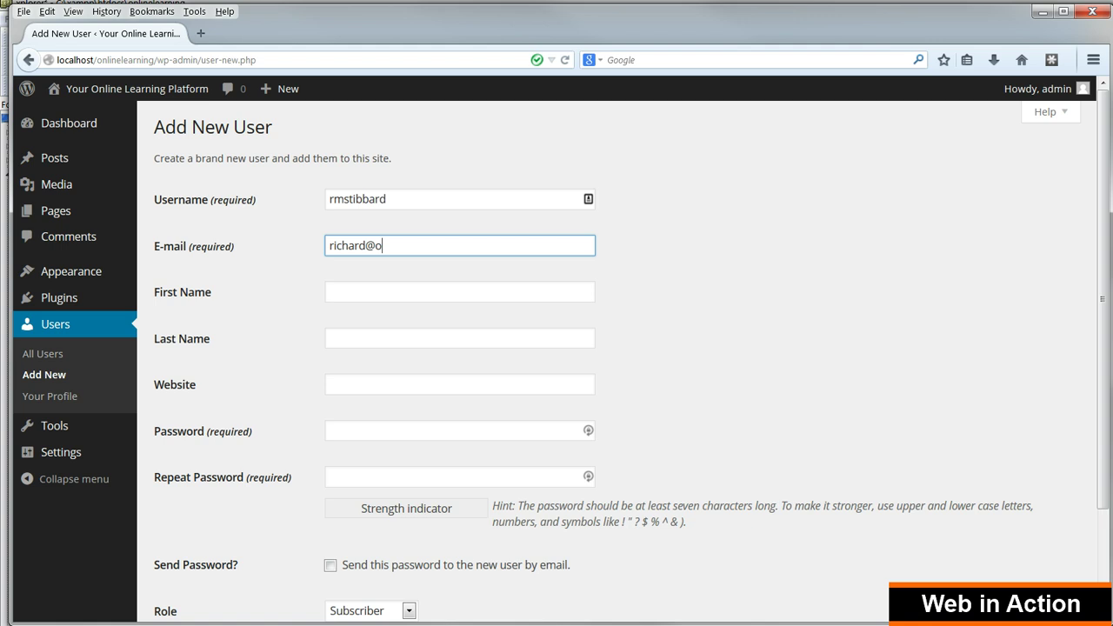
key(Tab)
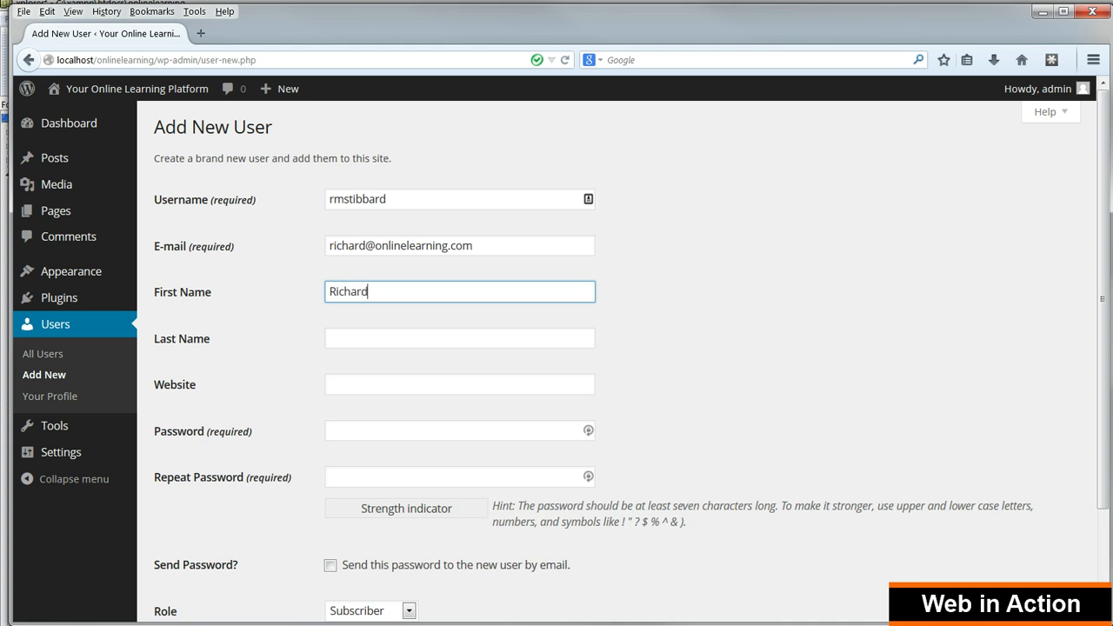
key(Tab)
Set the role to Administrator and add the new user
key(Tab)
key(Tab)
key(Tab)
key(Tab)
key(Tab)
key(alt+Down)
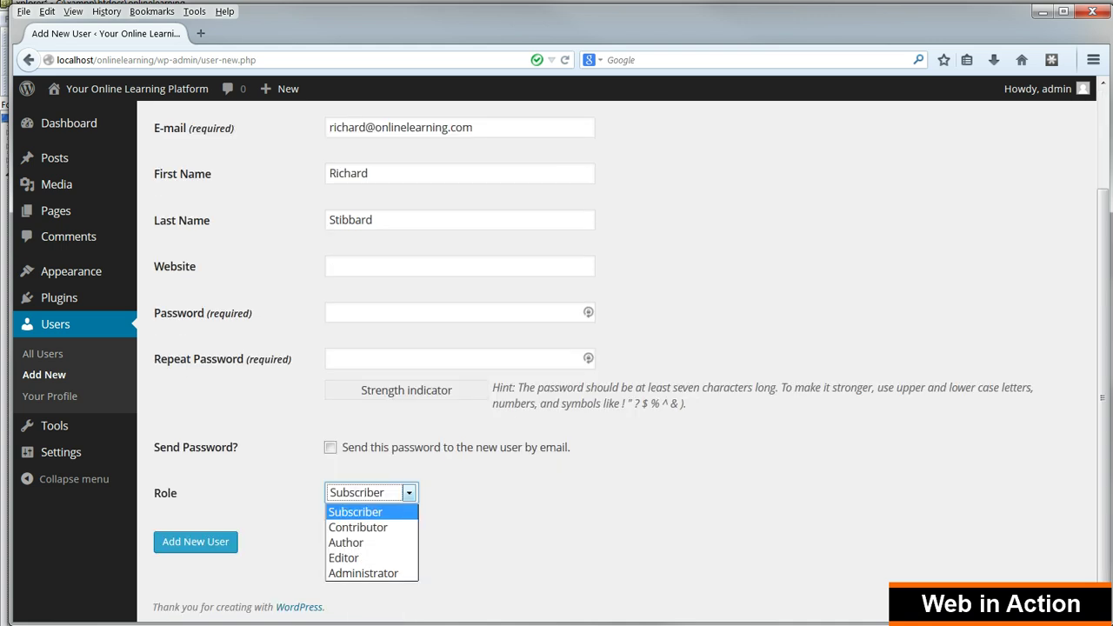
key(Down)
key(Down)
key(Down)
key(Down)
key(Return)
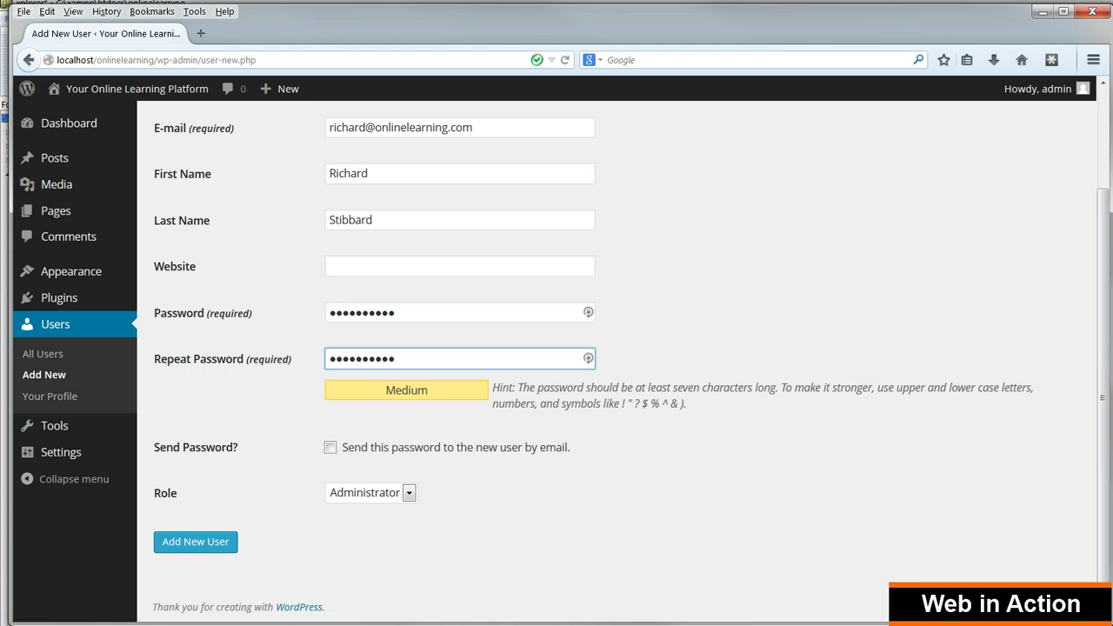
click(195, 540)
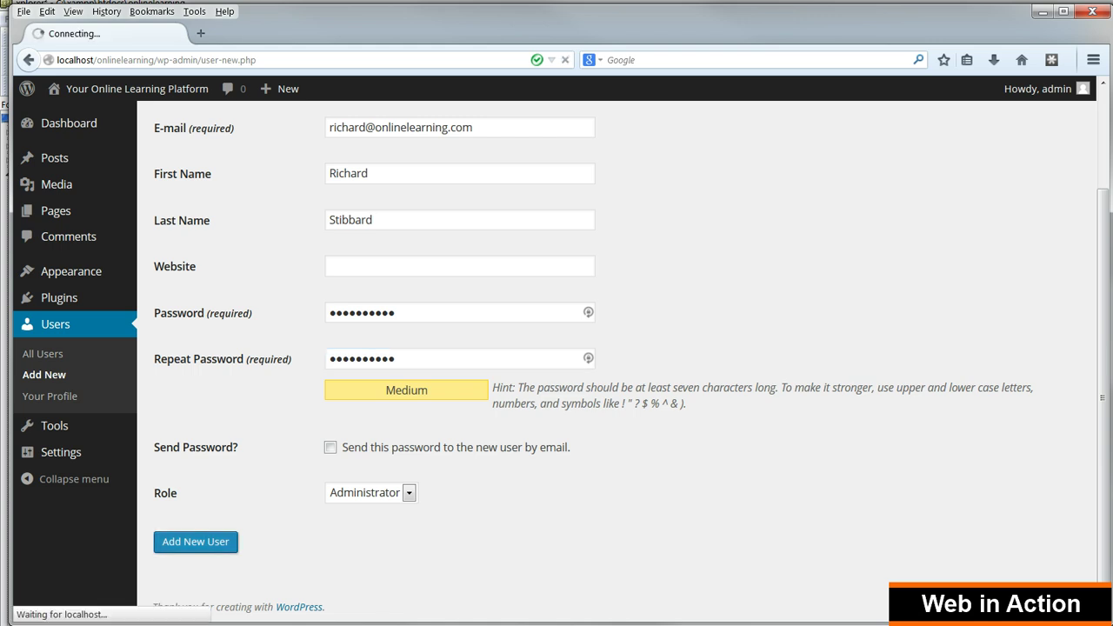